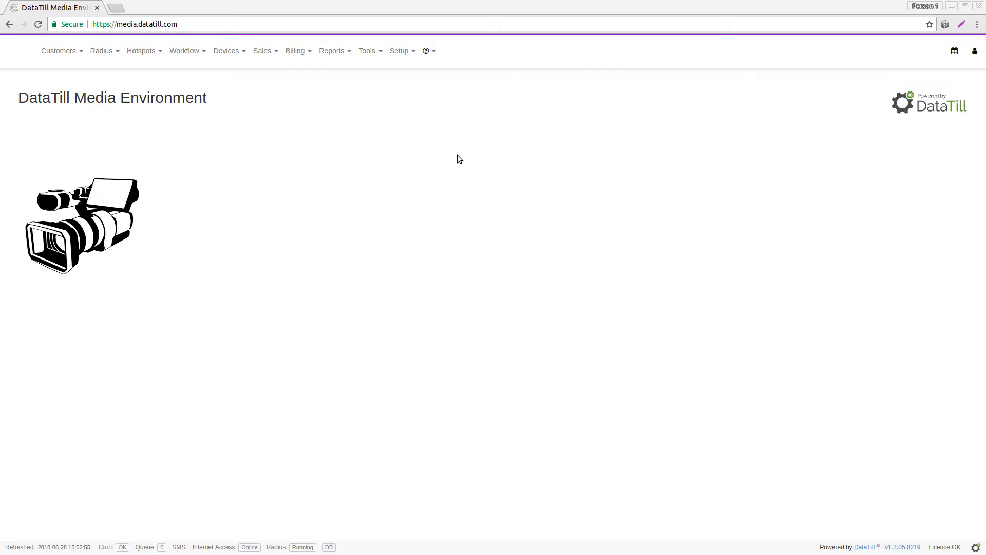
# Open the Company settings page from System Settings in a new browser tab.
pyautogui.click(400, 51)
pyautogui.moveTo(404, 75)
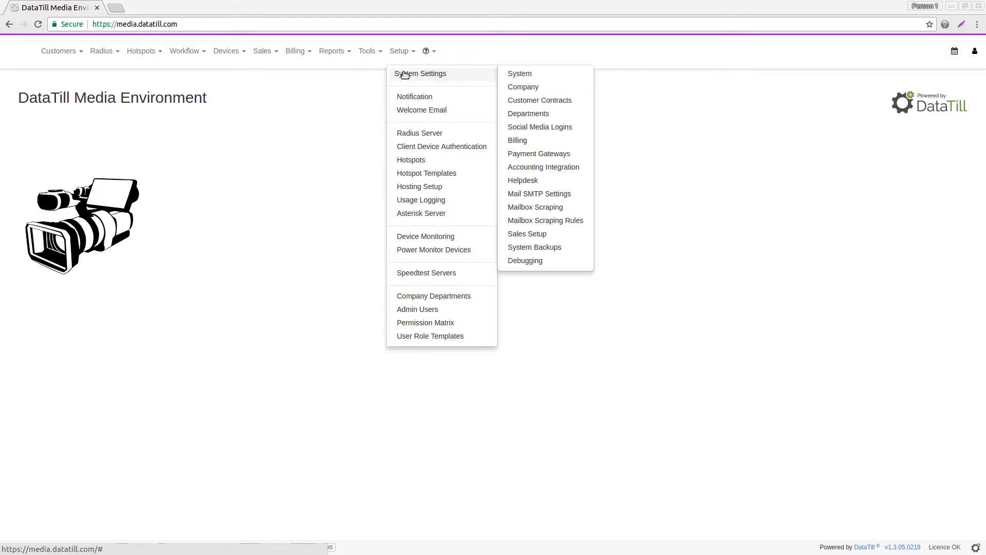
pyautogui.rightClick(523, 88)
pyautogui.click(531, 95)
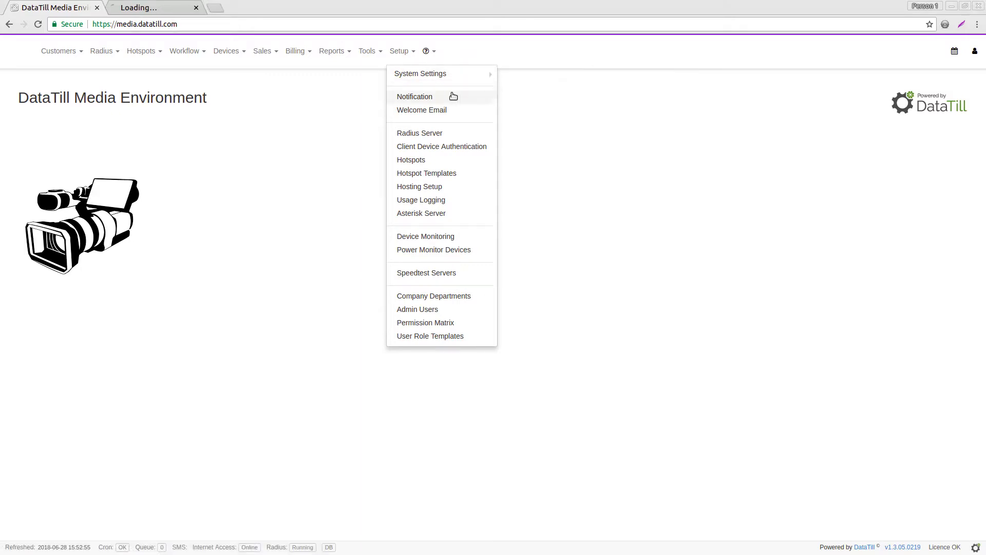
pyautogui.click(154, 8)
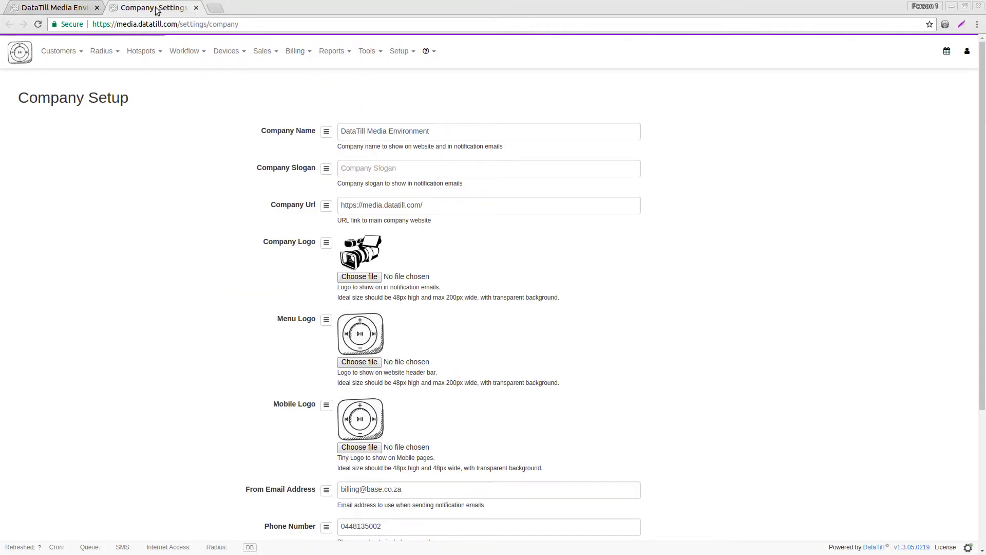
# Review the company name, logos, contact details and Powered By options on the form.
pyautogui.click(443, 130)
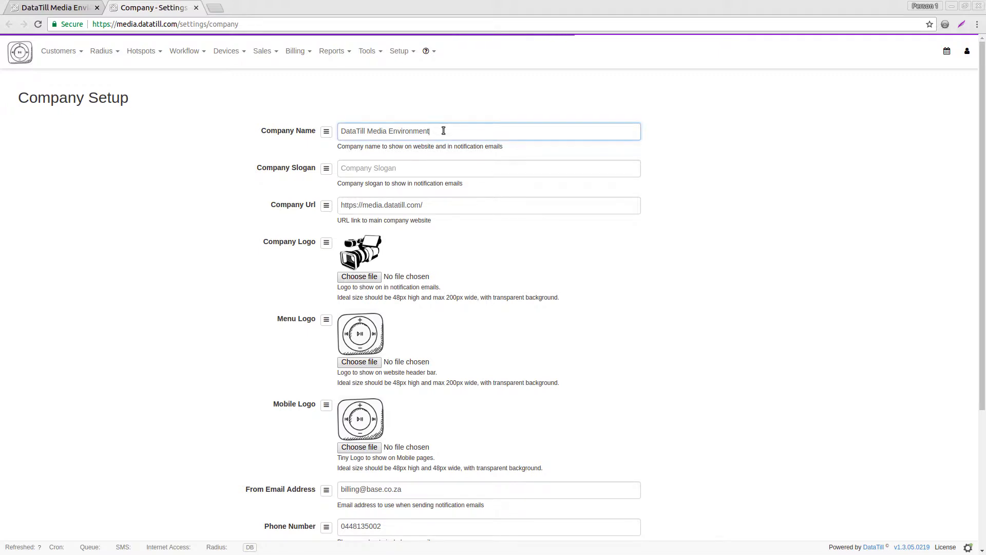
pyautogui.click(265, 140)
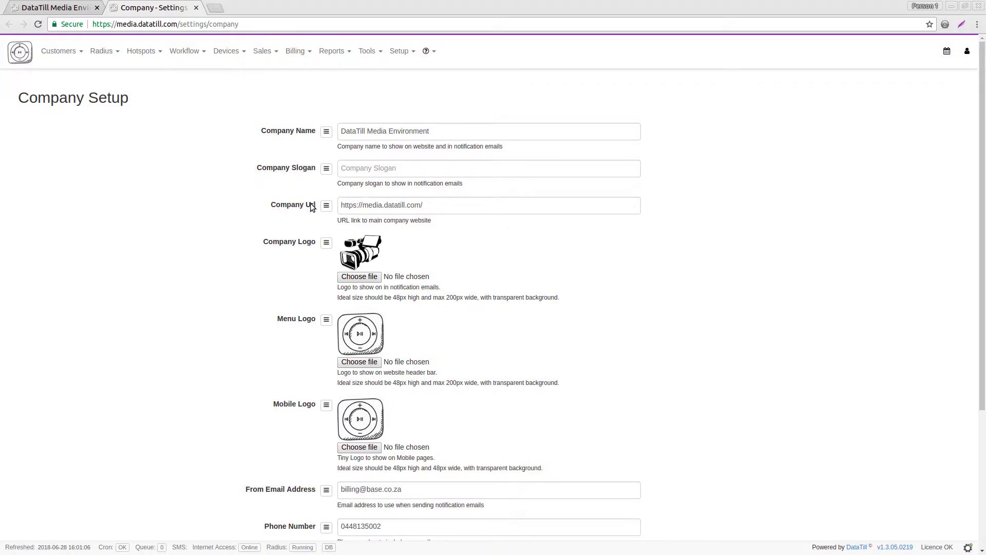
pyautogui.scroll(-1, 431, 211)
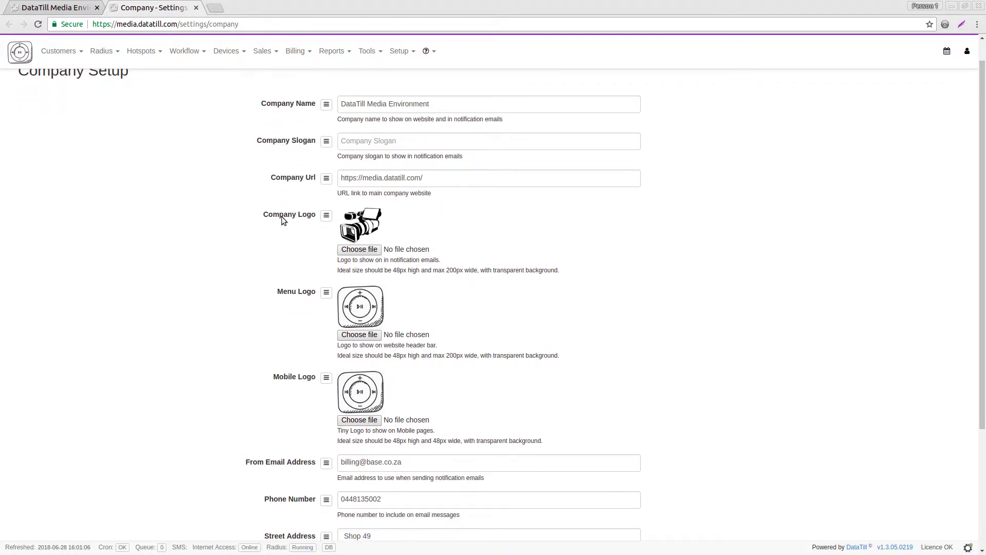
pyautogui.scroll(-3, 308, 205)
pyautogui.scroll(1, 331, 192)
pyautogui.scroll(1, 353, 176)
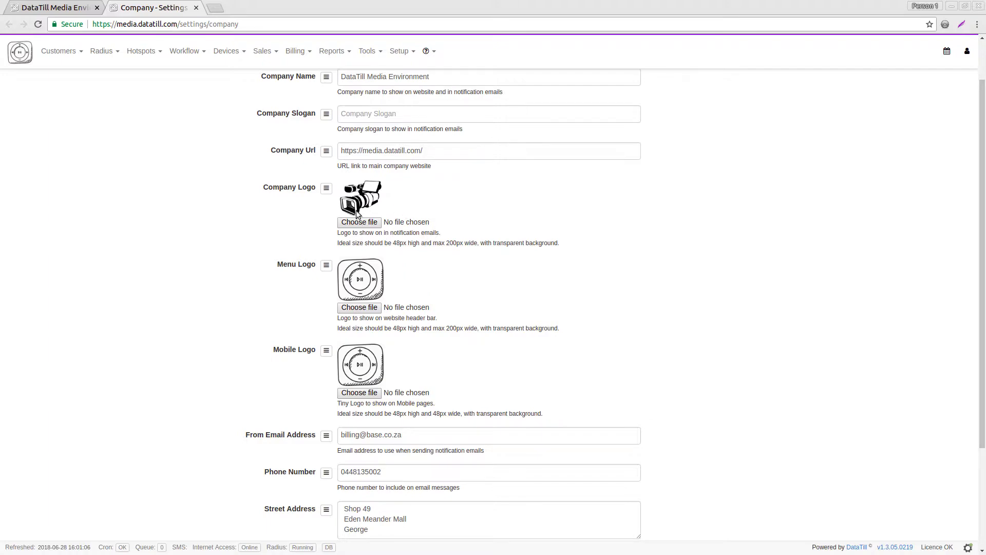
pyautogui.click(82, 4)
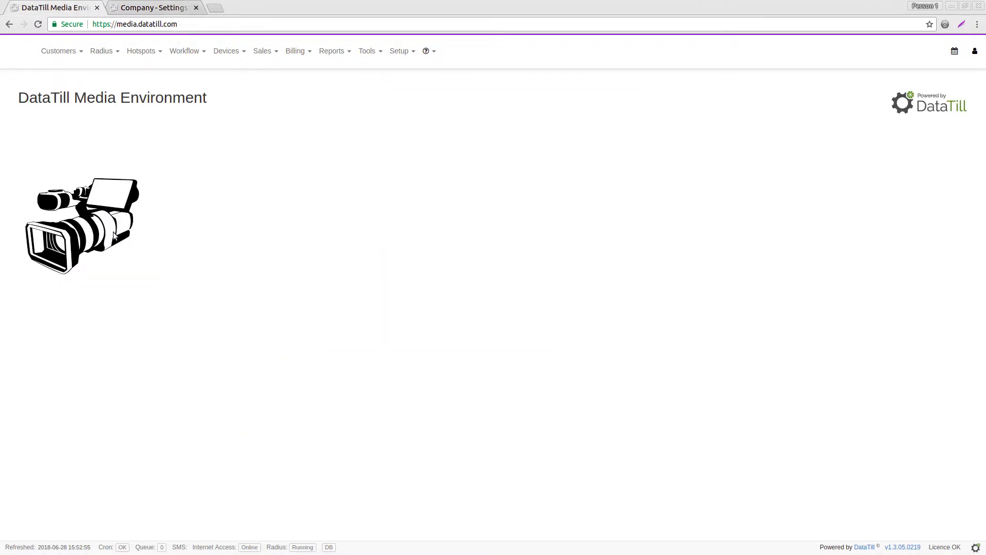
pyautogui.click(141, 7)
pyautogui.scroll(-2, 572, 241)
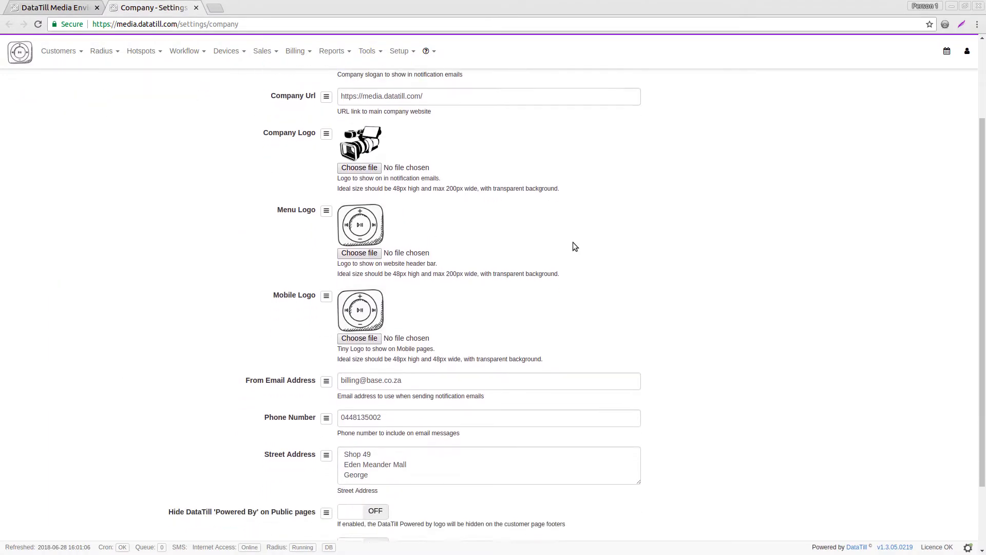
pyautogui.scroll(-1, 289, 328)
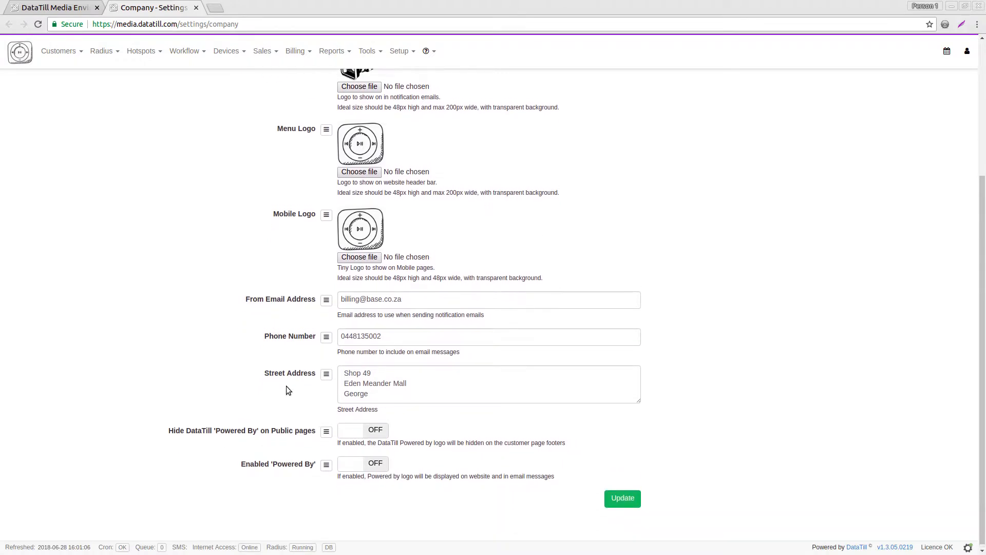
pyautogui.scroll(1, 286, 386)
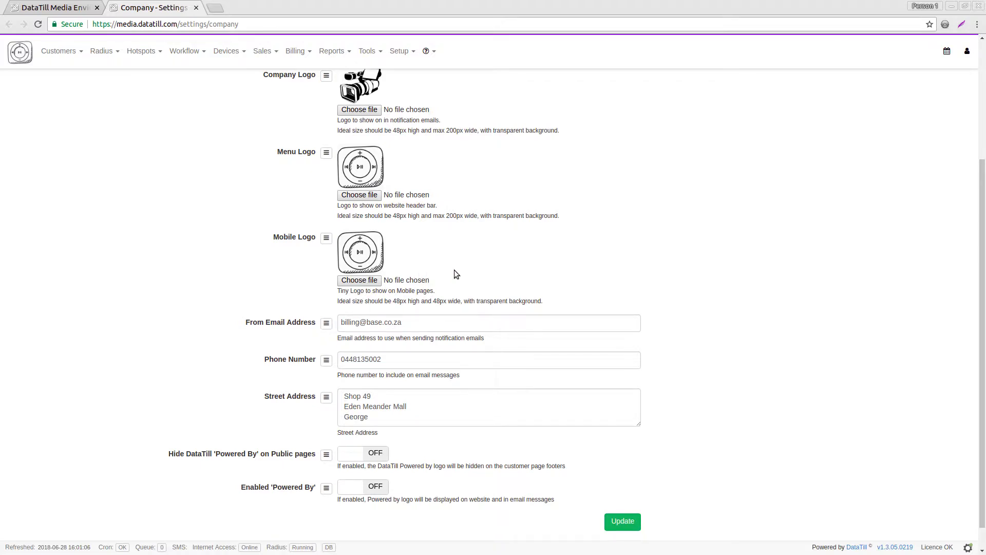
# Open the Payment Gateways settings in a new browser tab.
pyautogui.scroll(6, 443, 252)
pyautogui.click(402, 51)
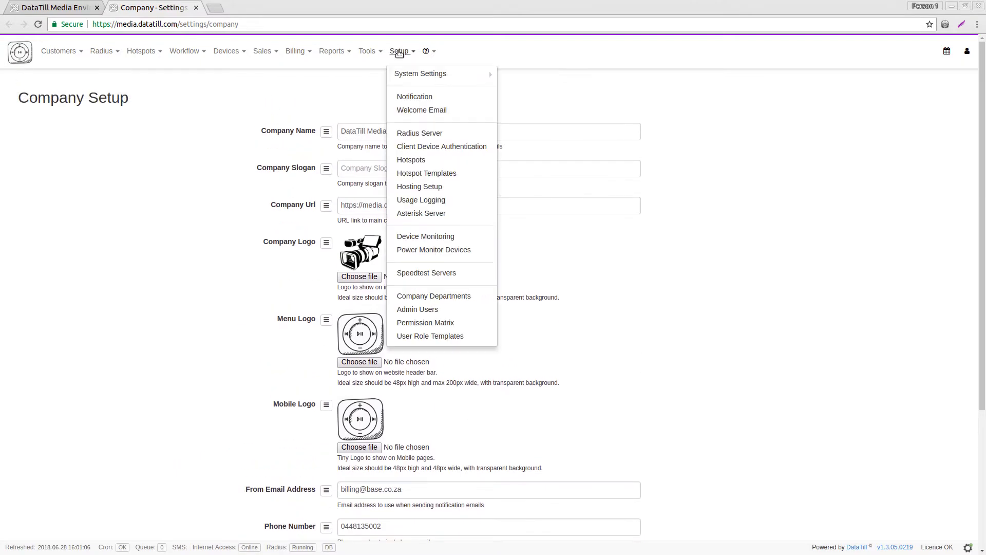
pyautogui.moveTo(401, 80)
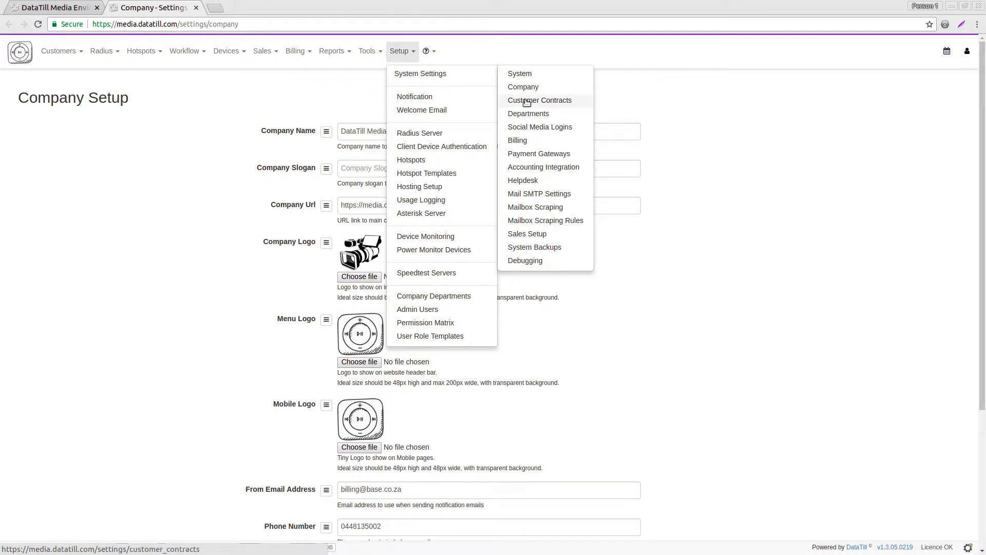
pyautogui.rightClick(538, 153)
pyautogui.click(544, 157)
# Bring up the Accounting Integration page showing the SageOne API settings.
pyautogui.click(540, 171)
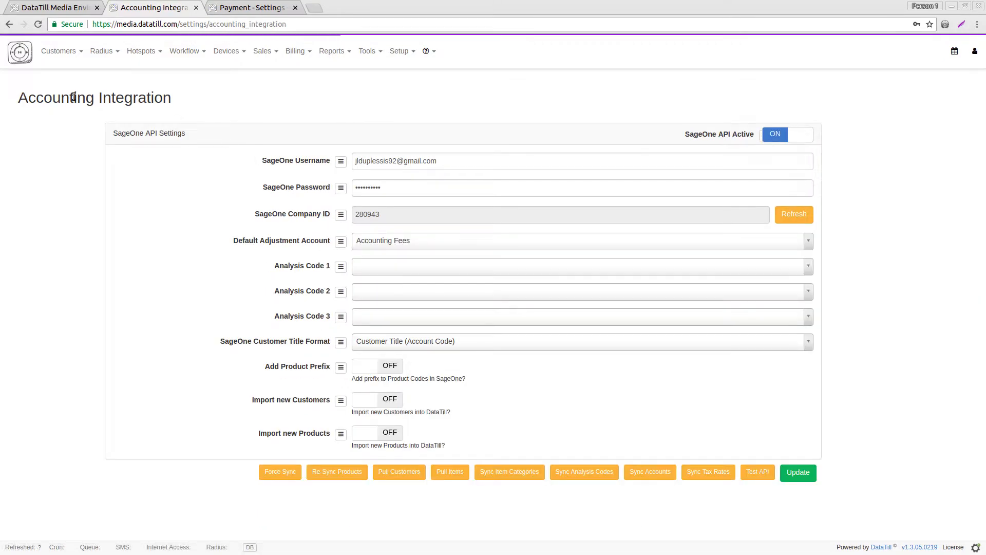
pyautogui.moveTo(118, 133); pyautogui.dragTo(132, 134)
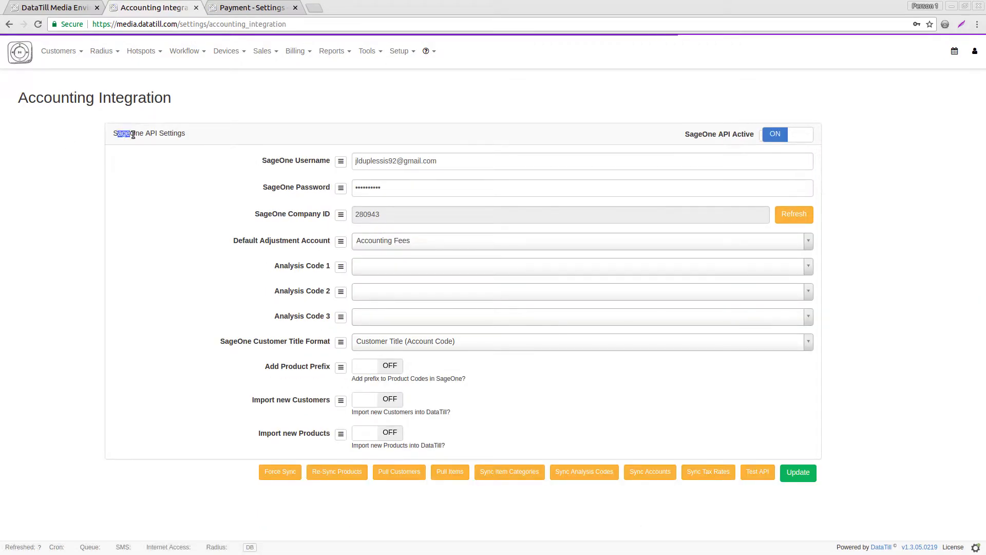
pyautogui.click(136, 134)
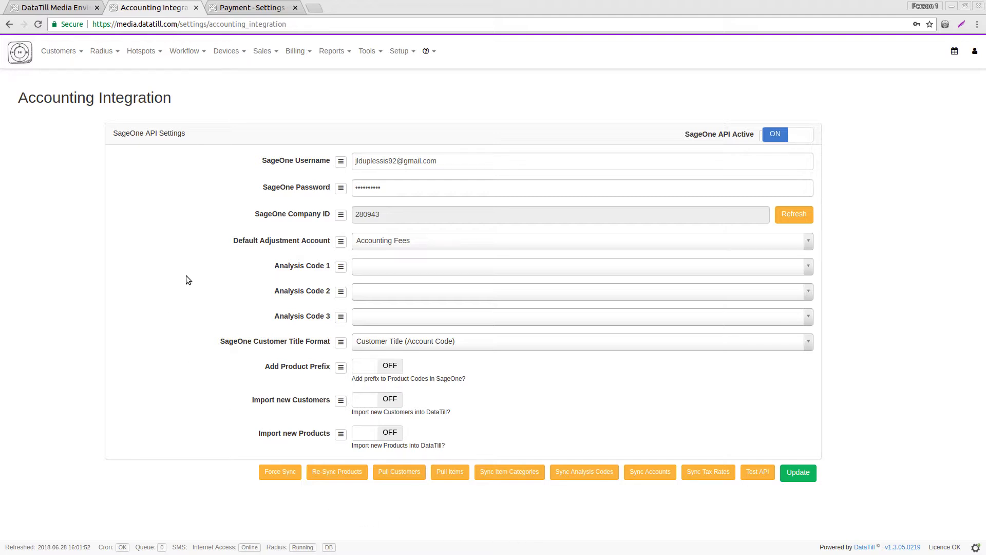
# Close the Accounting Integration tab and point out the Payfast, Sage Pay, VCS and Paypal headings.
pyautogui.click(231, 6)
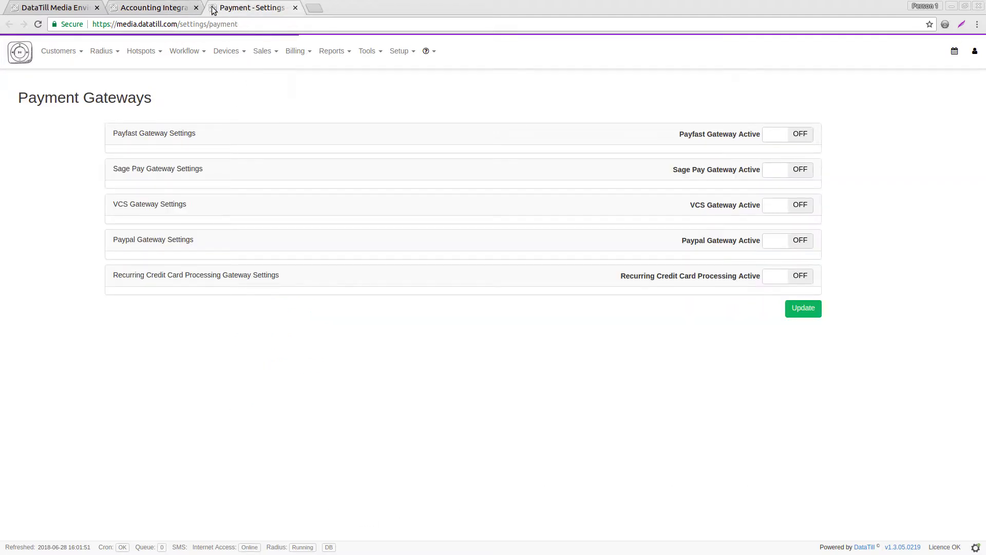
pyautogui.click(196, 7)
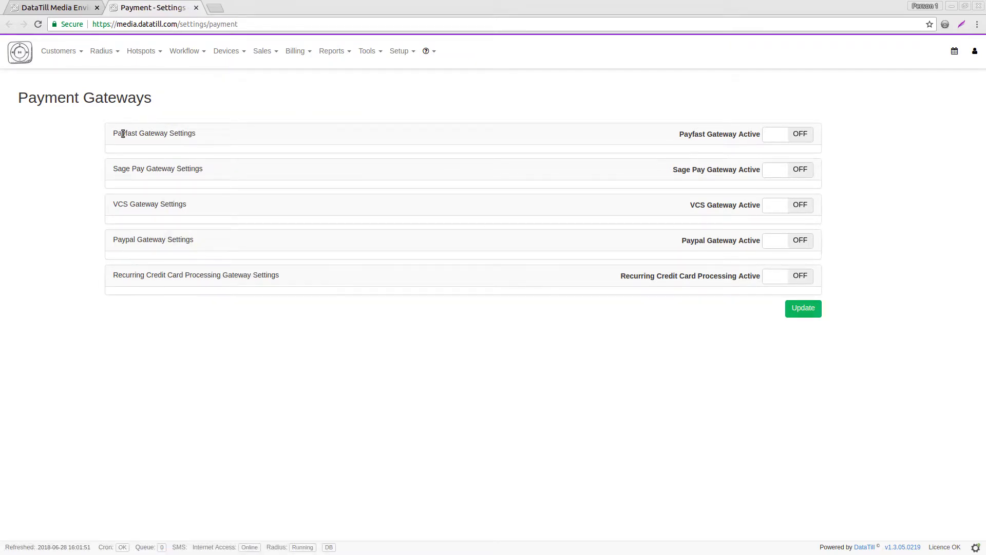
pyautogui.moveTo(113, 135); pyautogui.dragTo(144, 135)
pyautogui.moveTo(122, 169); pyautogui.dragTo(137, 200)
pyautogui.moveTo(122, 238); pyautogui.dragTo(139, 238)
# Switch on Payfast, Sage Pay, VCS, Paypal and Recurring Credit Card Processing.
pyautogui.click(784, 136)
pyautogui.click(782, 226)
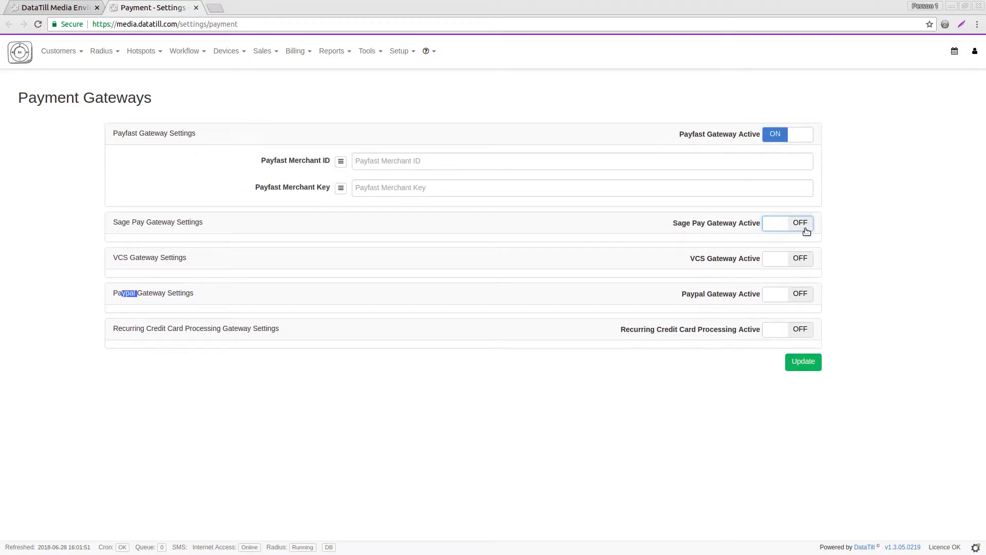
pyautogui.click(803, 366)
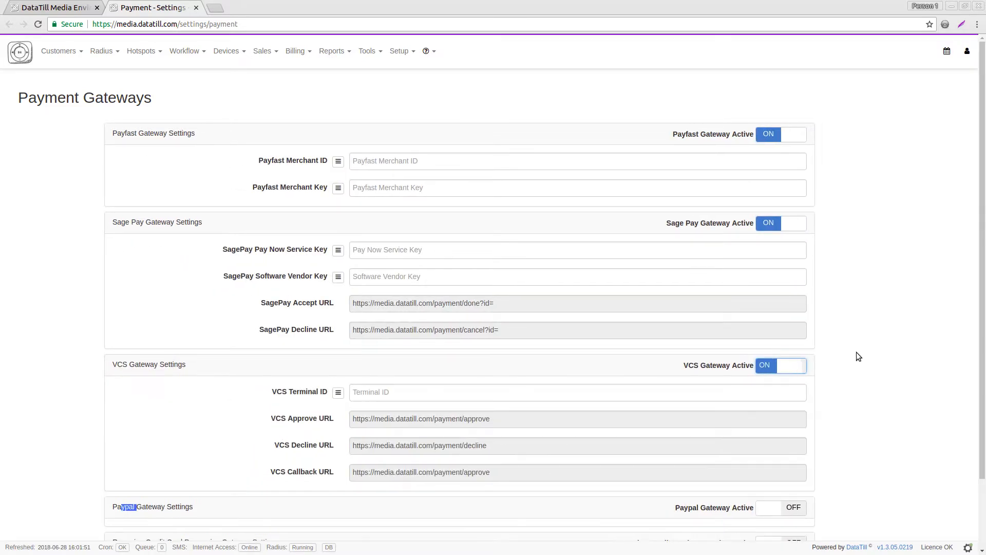
pyautogui.scroll(-3, 797, 413)
pyautogui.click(794, 427)
pyautogui.scroll(-3, 837, 411)
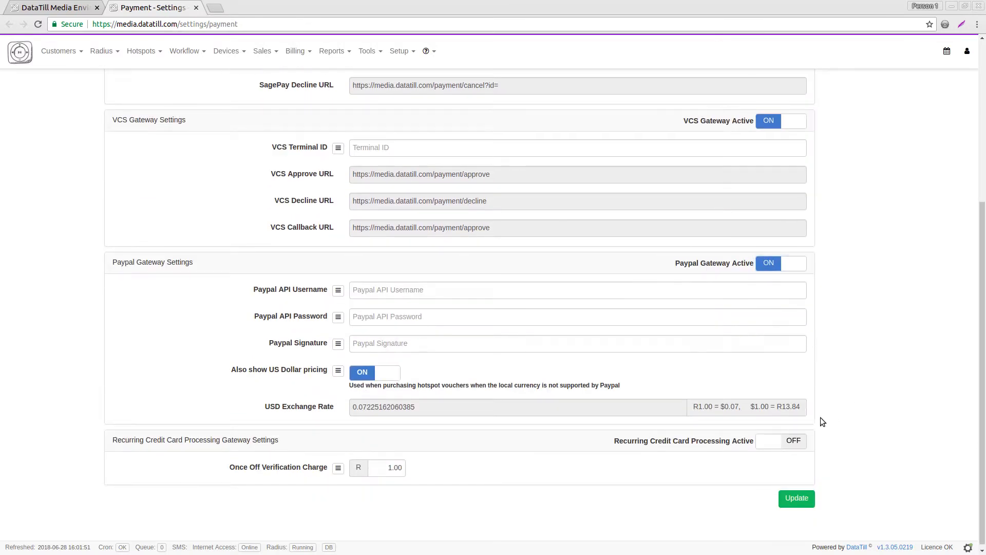
pyautogui.click(799, 439)
pyautogui.scroll(2, 865, 375)
pyautogui.scroll(3, 865, 376)
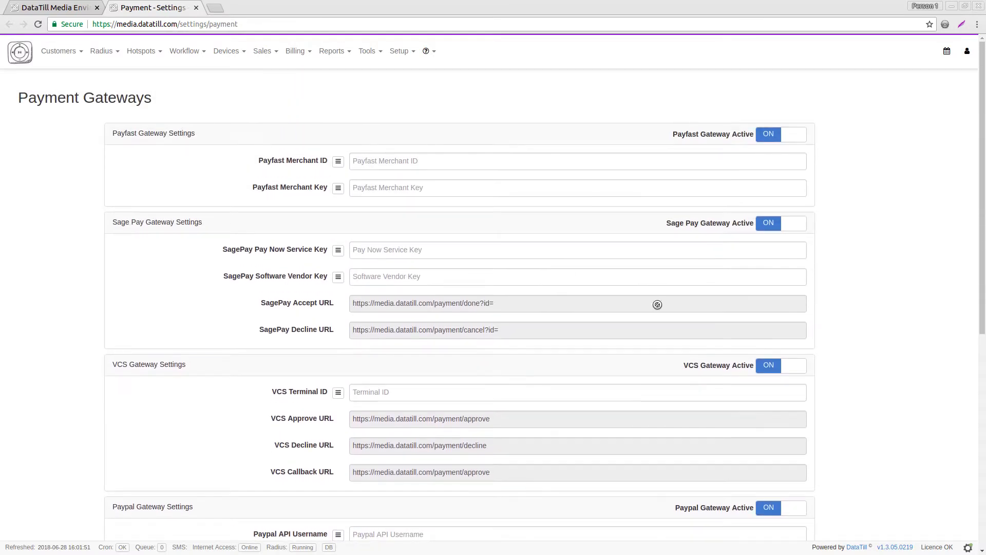
# Look over the Payfast Merchant ID and the remaining gateway fields.
pyautogui.click(401, 160)
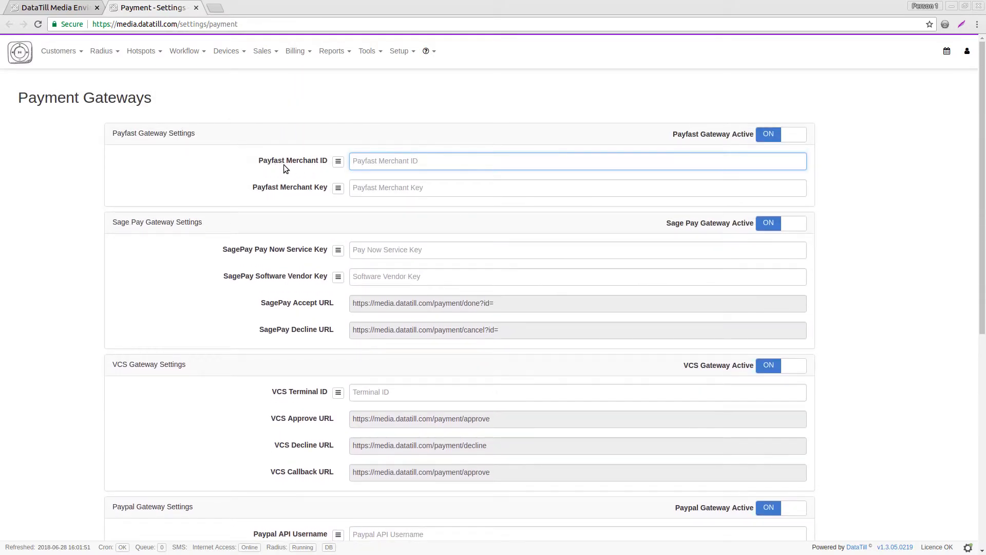
pyautogui.scroll(-3, 393, 217)
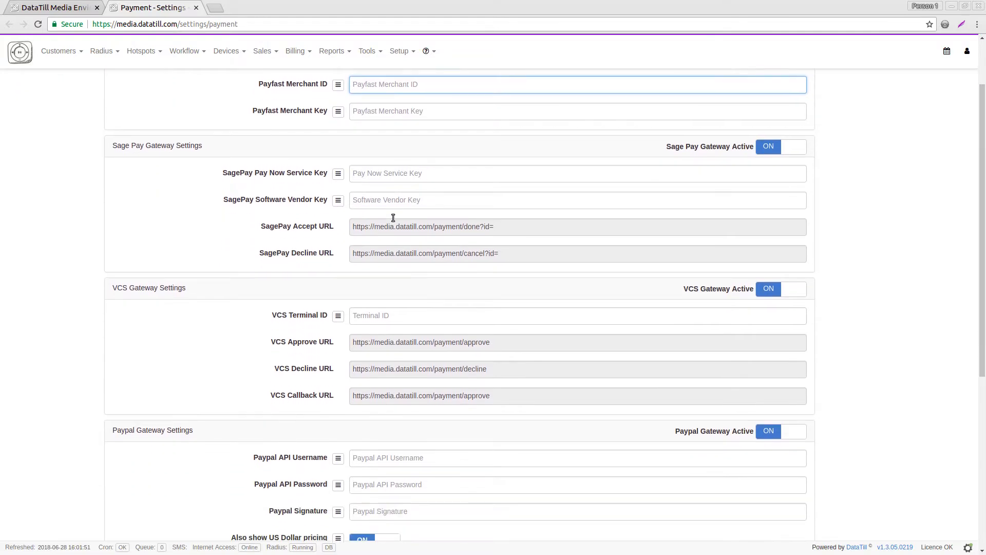
pyautogui.scroll(-1, 393, 217)
pyautogui.scroll(-1, 270, 189)
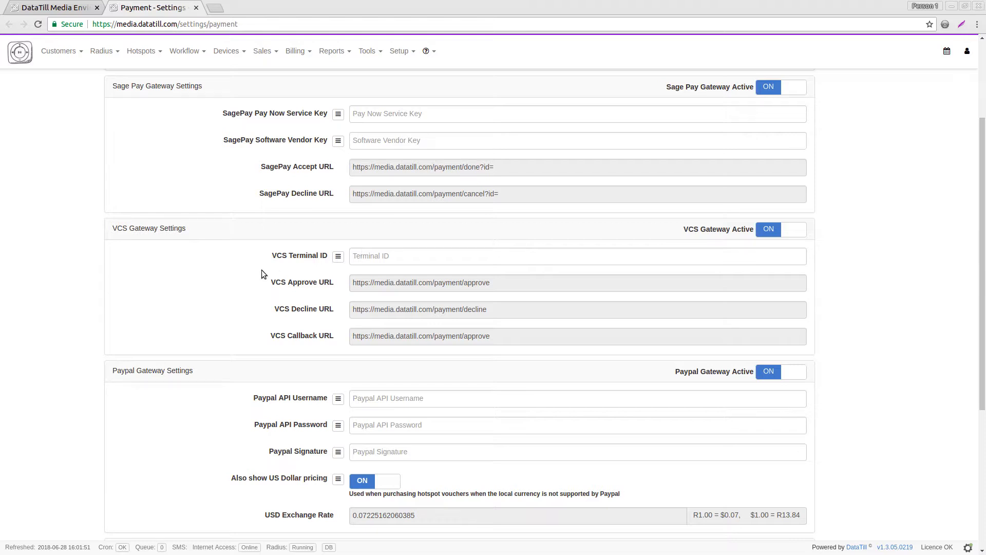
pyautogui.scroll(-3, 261, 271)
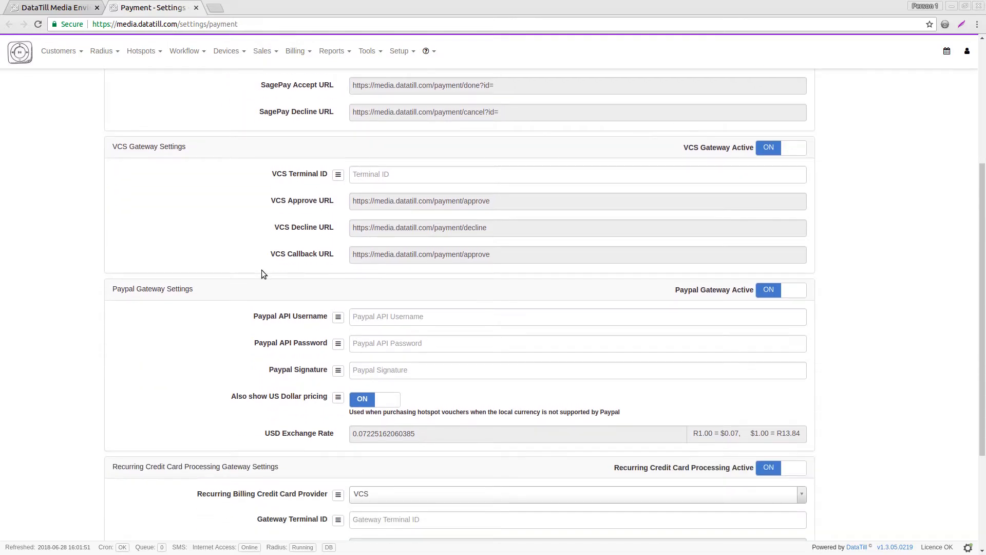
pyautogui.scroll(8, 237, 236)
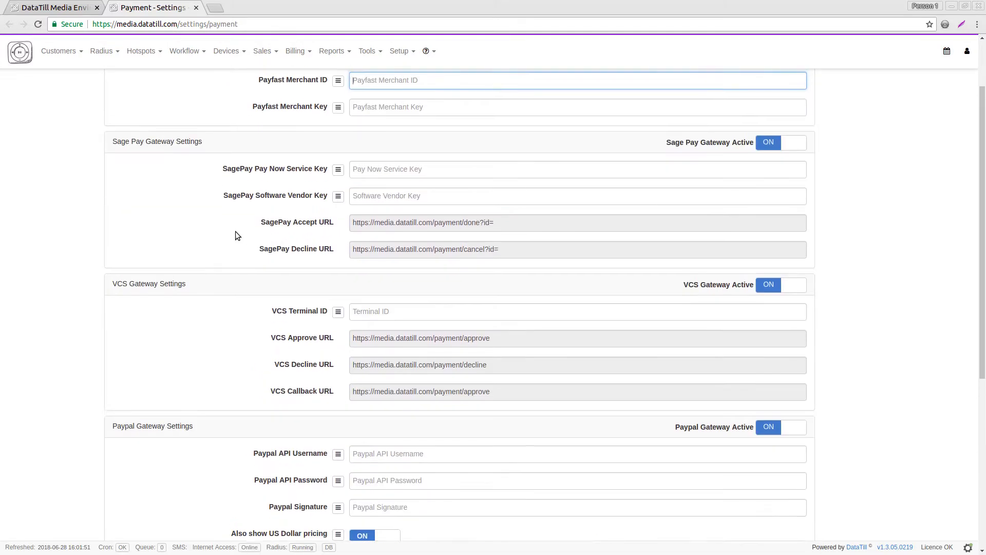
pyautogui.click(387, 63)
pyautogui.click(399, 51)
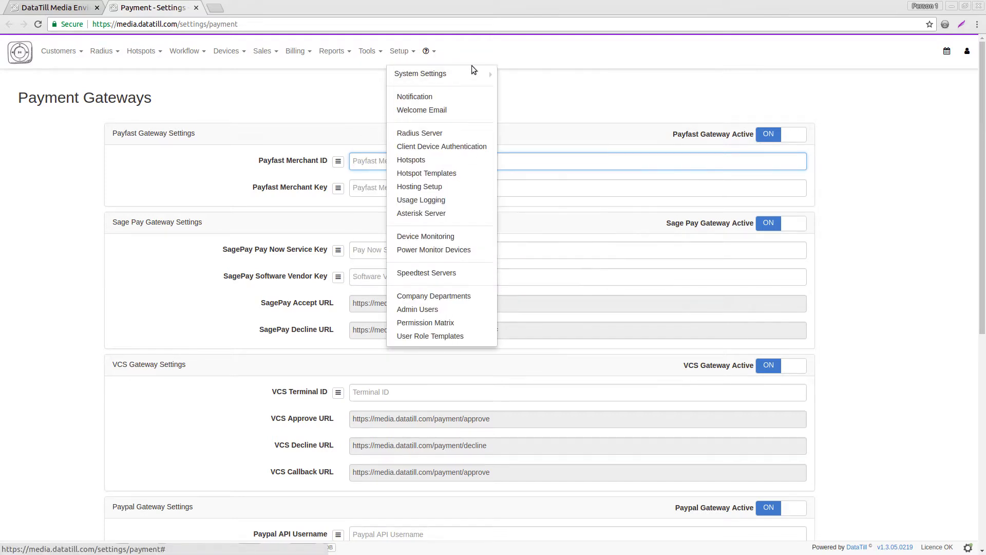
pyautogui.moveTo(440, 72)
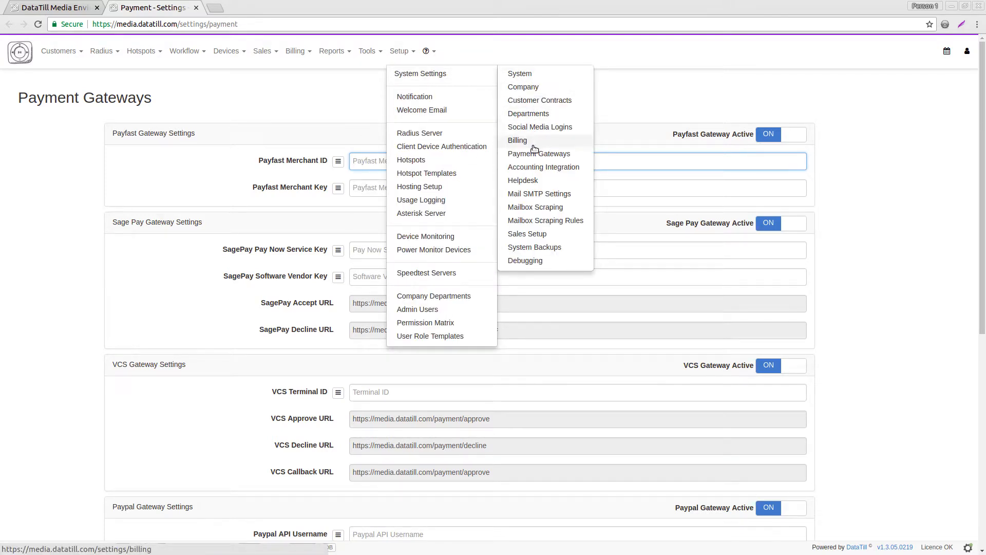
pyautogui.rightClick(538, 193)
pyautogui.click(545, 198)
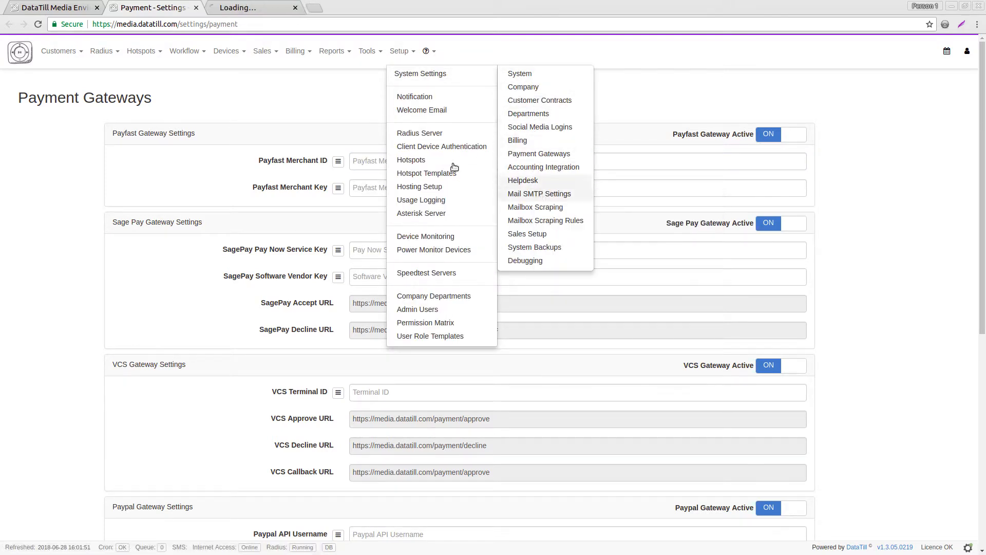
pyautogui.click(243, 7)
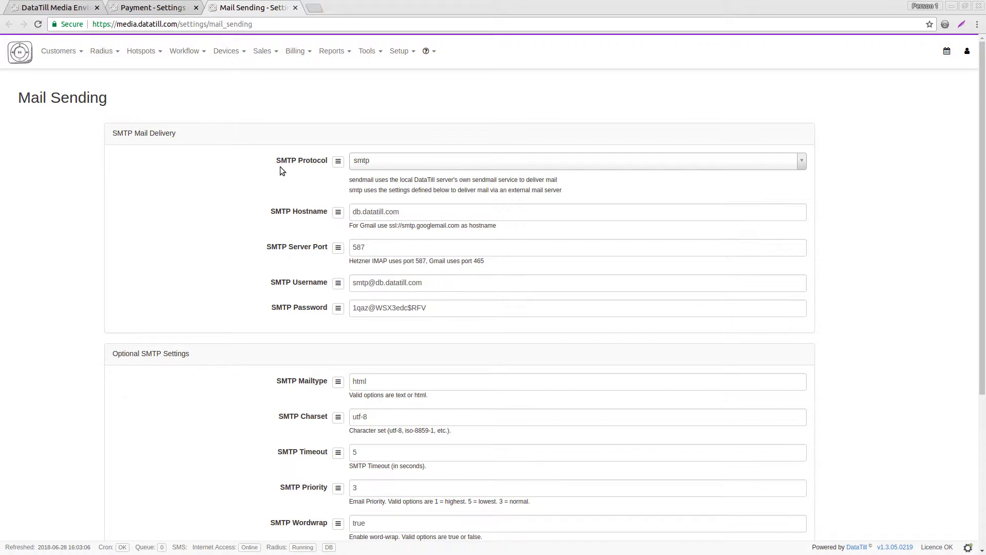
pyautogui.click(402, 211)
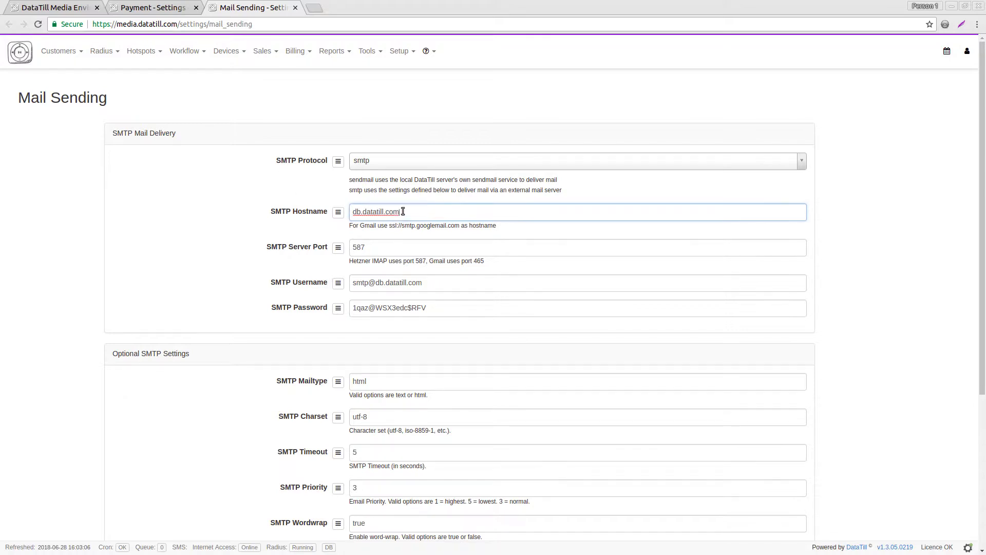
pyautogui.click(405, 255)
pyautogui.click(431, 283)
pyautogui.click(438, 308)
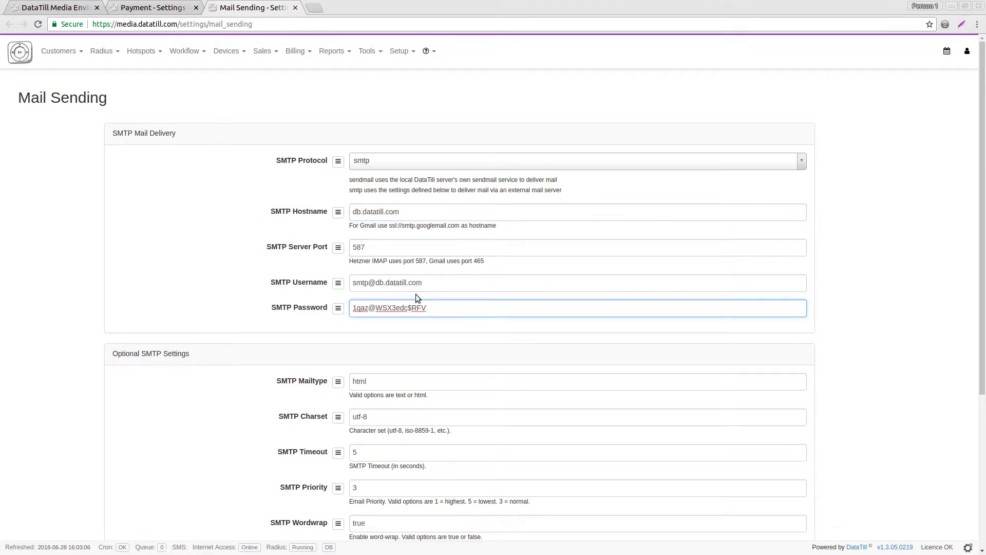
pyautogui.click(275, 215)
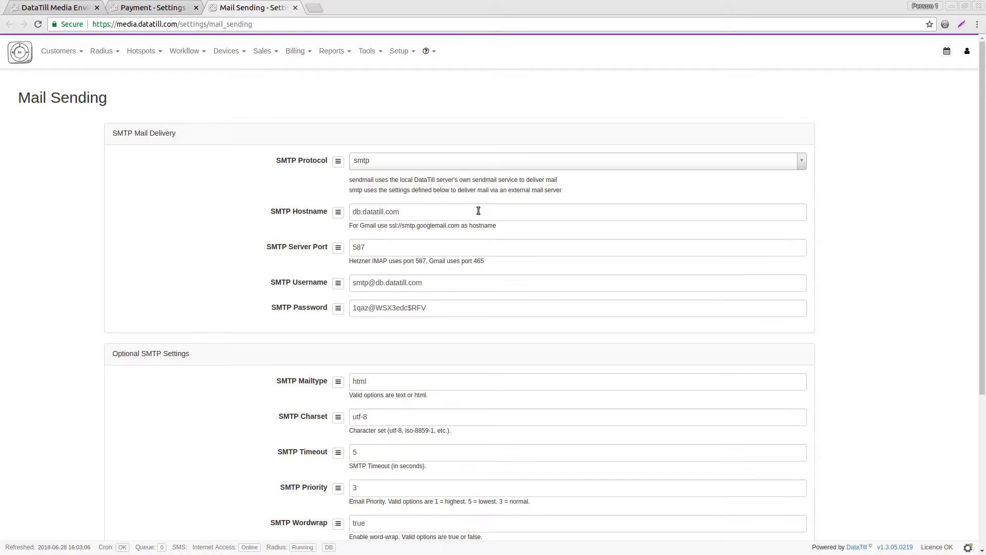
pyautogui.click(446, 212)
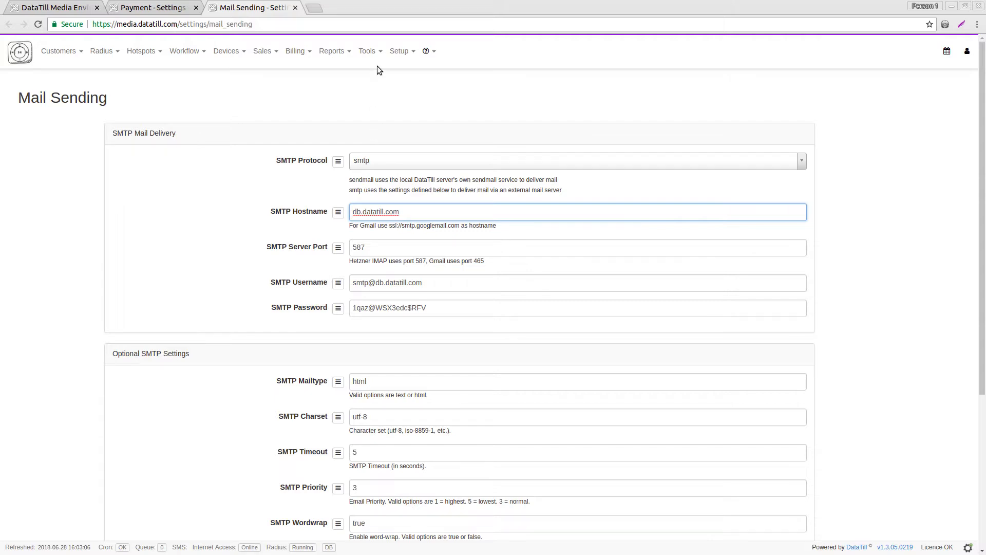
# Open Notification settings in a new tab and scroll down to the SMS Gateway section.
pyautogui.click(381, 51)
pyautogui.click(401, 52)
pyautogui.rightClick(407, 101)
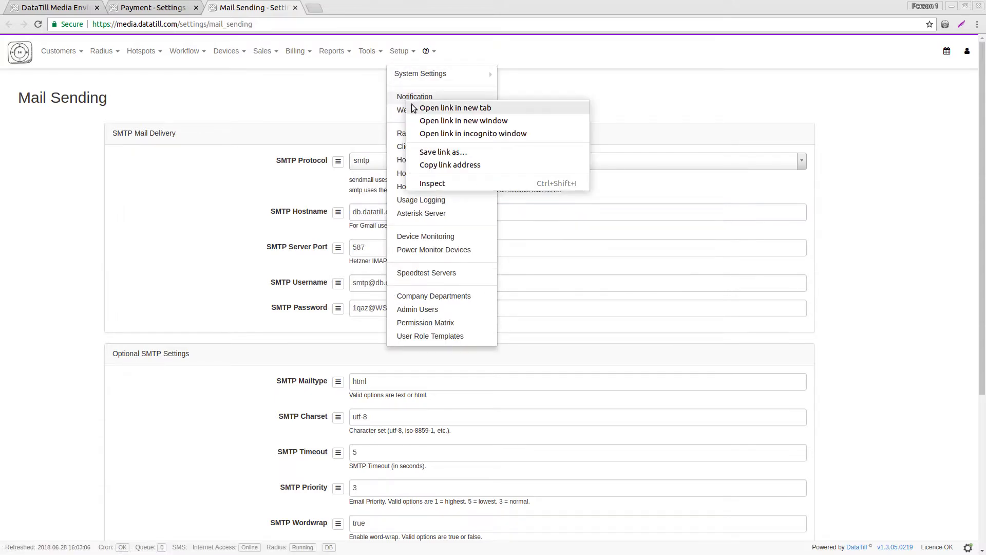
pyautogui.click(462, 108)
pyautogui.click(354, 7)
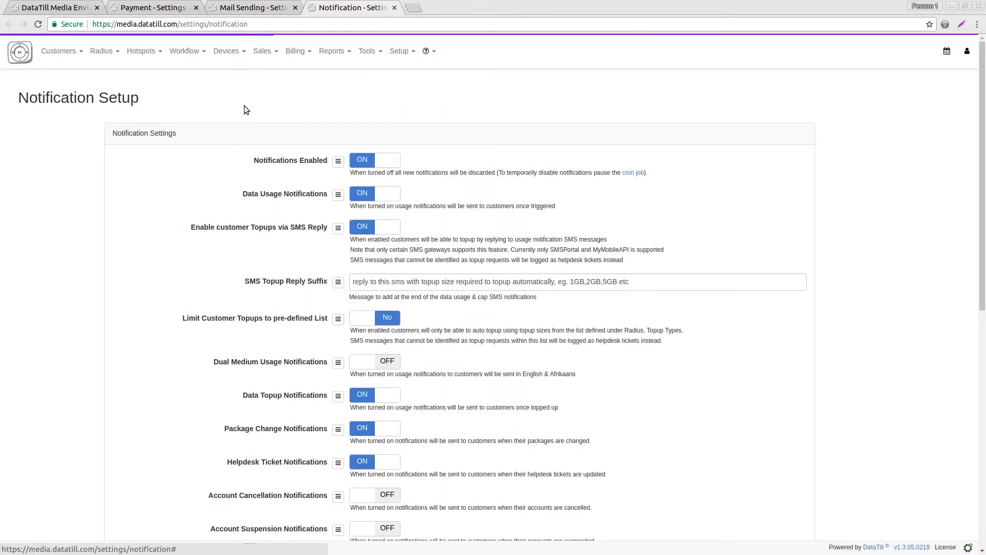
pyautogui.scroll(-8, 230, 119)
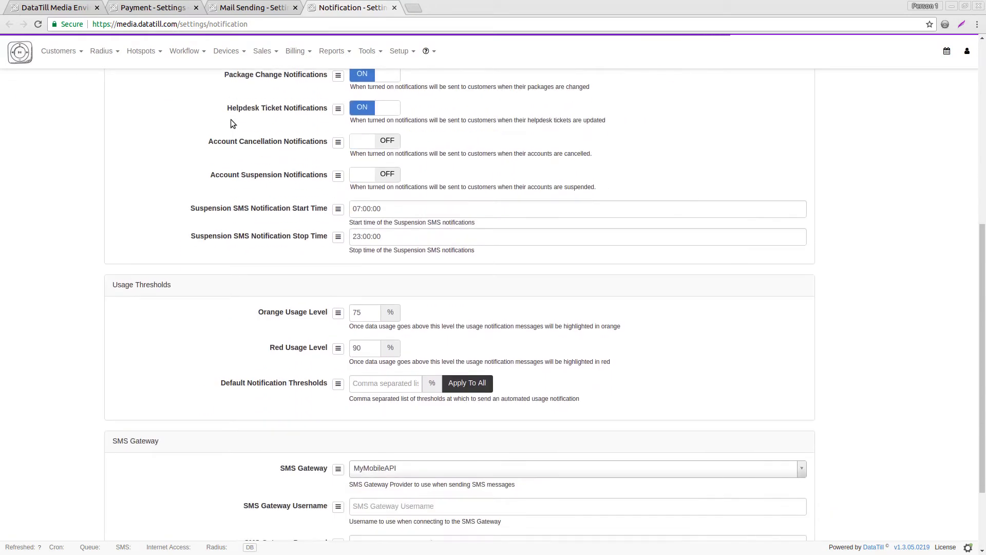
pyautogui.scroll(5, 230, 119)
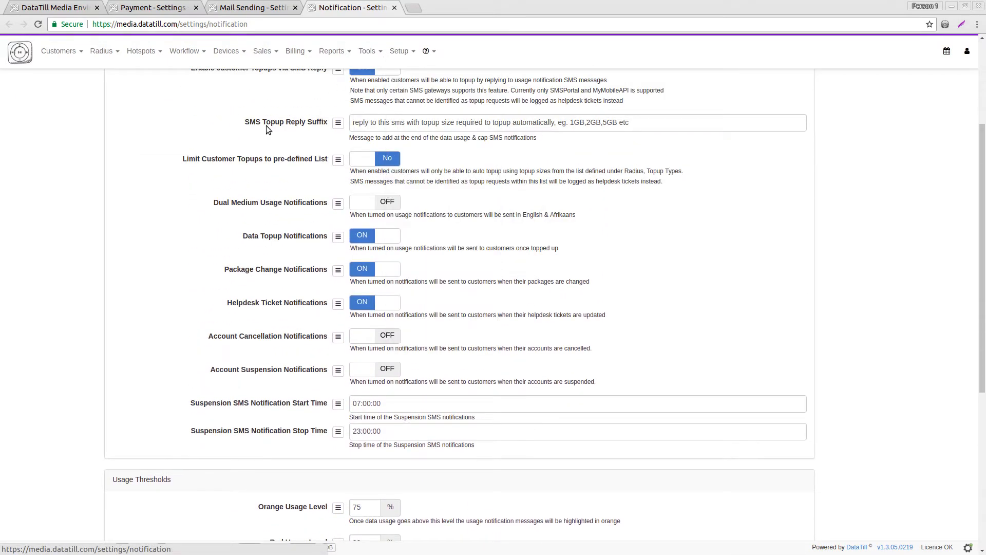
pyautogui.scroll(3, 266, 126)
pyautogui.scroll(1, 262, 139)
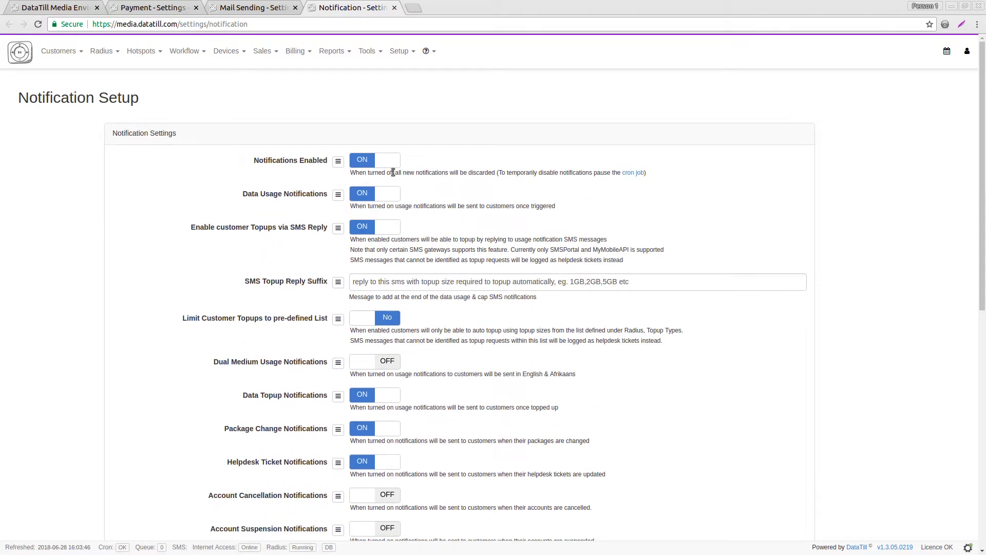
pyautogui.scroll(-2, 312, 217)
pyautogui.scroll(-5, 311, 217)
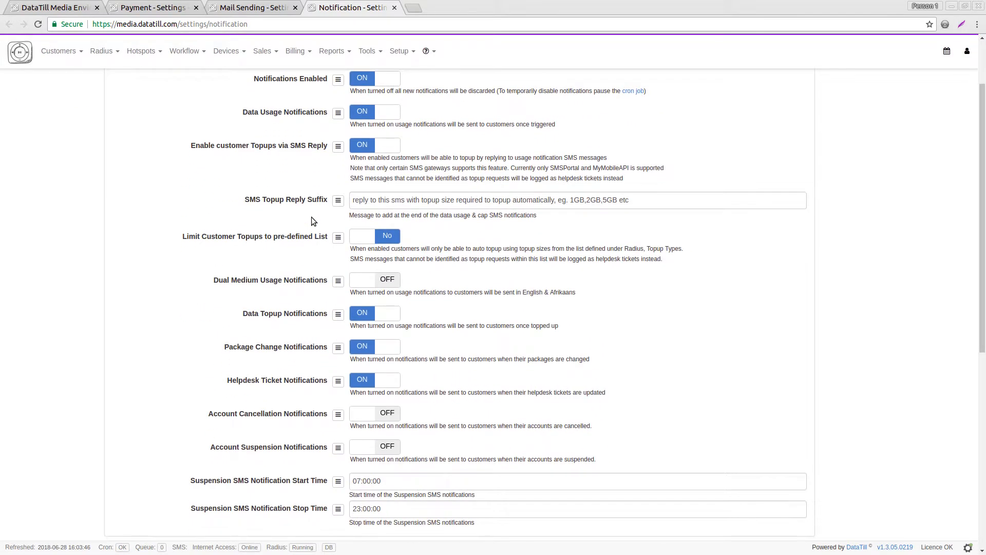
pyautogui.scroll(-9, 311, 221)
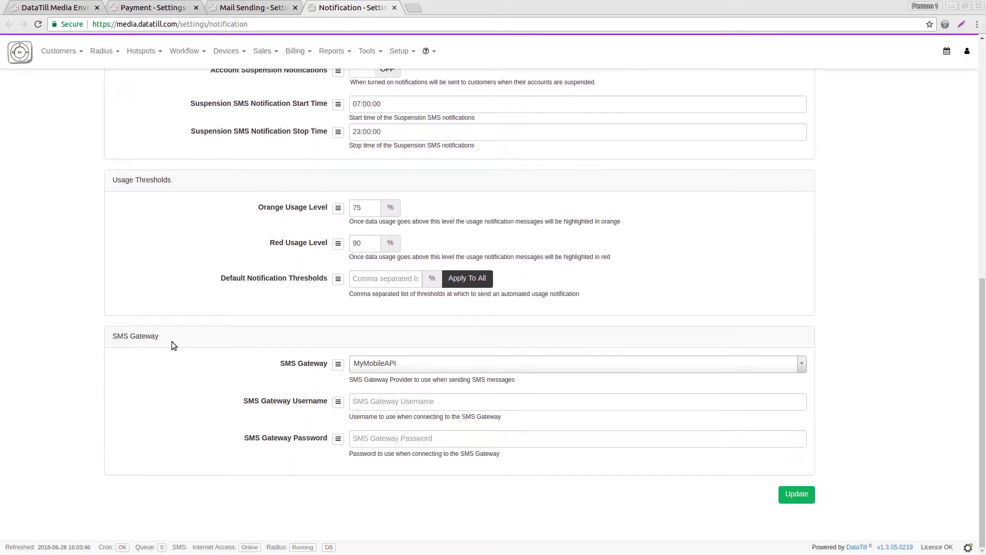
# Try the SMS gateway providers and change MyMobileAPI to WinSMS.
pyautogui.click(381, 363)
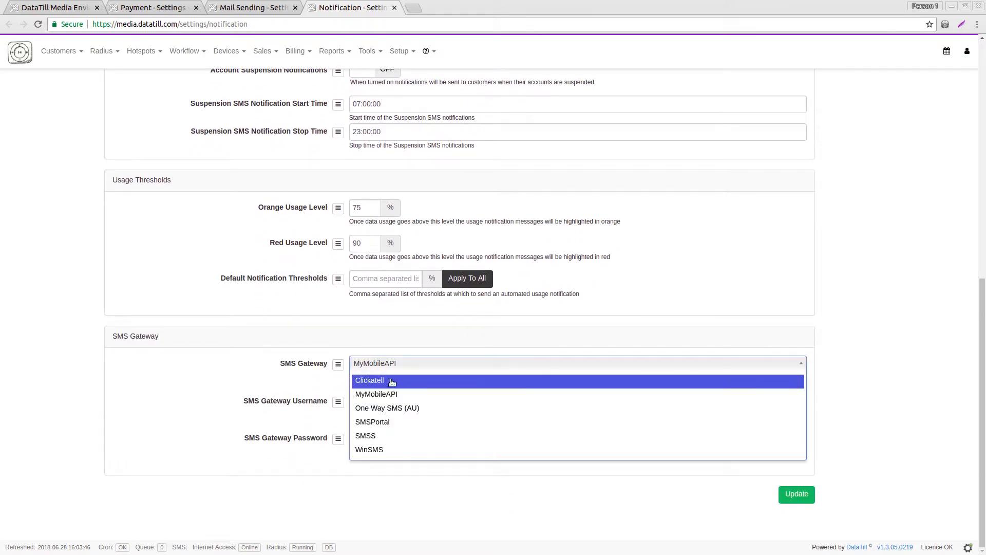
pyautogui.click(400, 394)
pyautogui.click(400, 364)
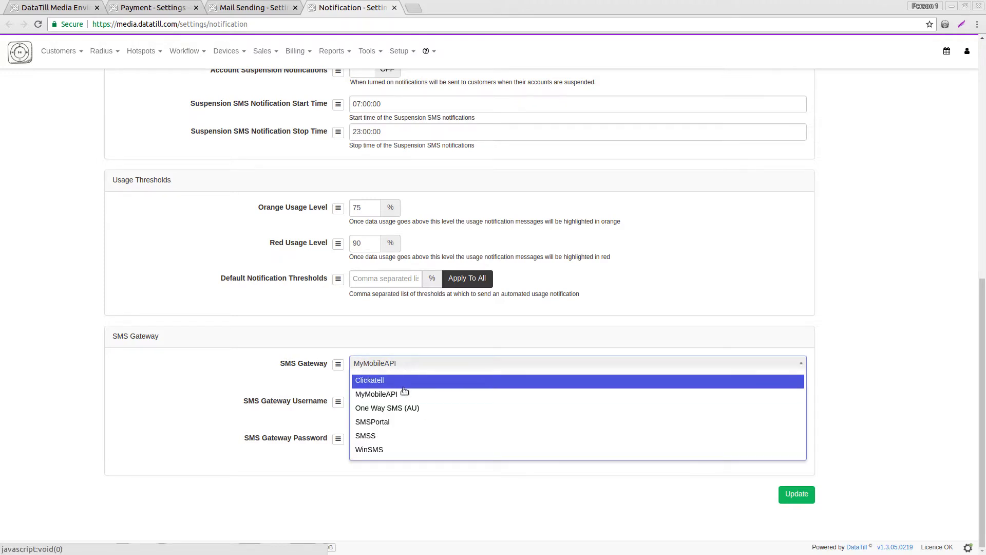
pyautogui.click(406, 406)
pyautogui.click(410, 421)
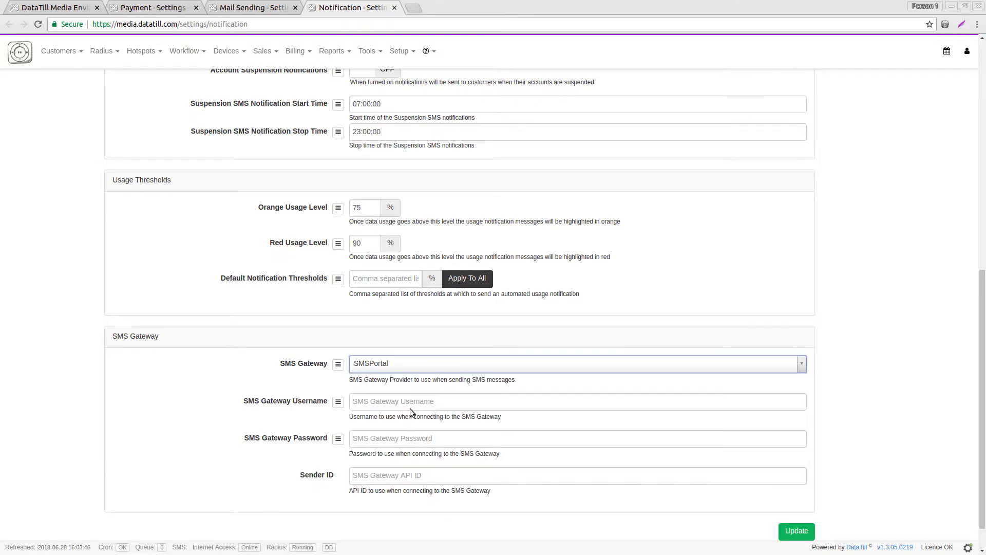
pyautogui.click(411, 362)
pyautogui.click(403, 435)
pyautogui.click(401, 363)
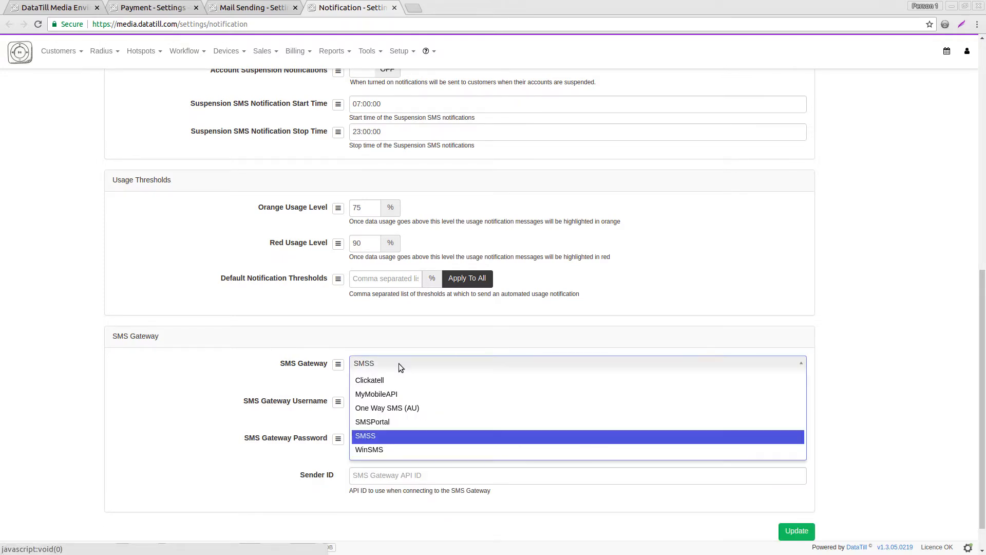
pyautogui.click(618, 449)
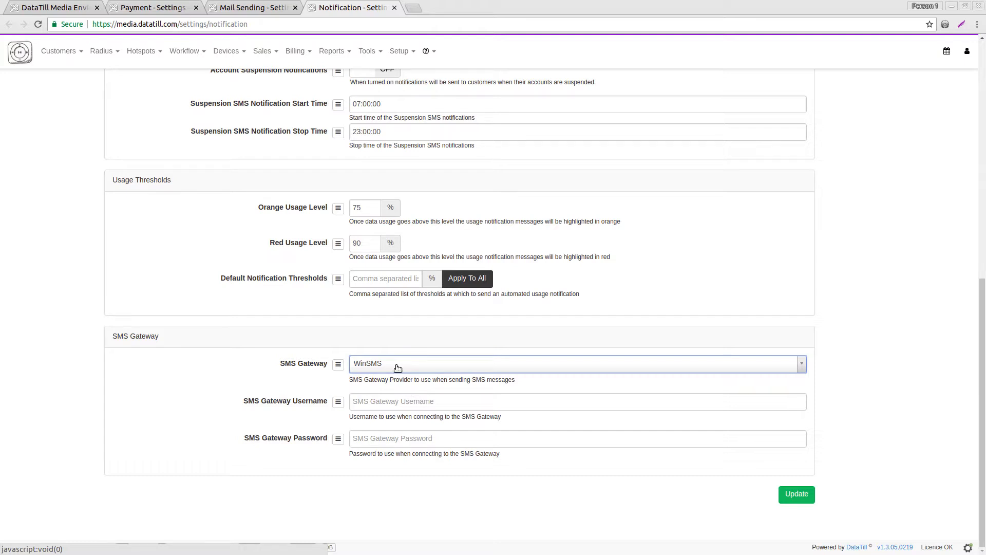
# Open System Backups in a new tab and close the Payment, Mail Sending and Notification tabs.
pyautogui.click(394, 52)
pyautogui.moveTo(402, 72)
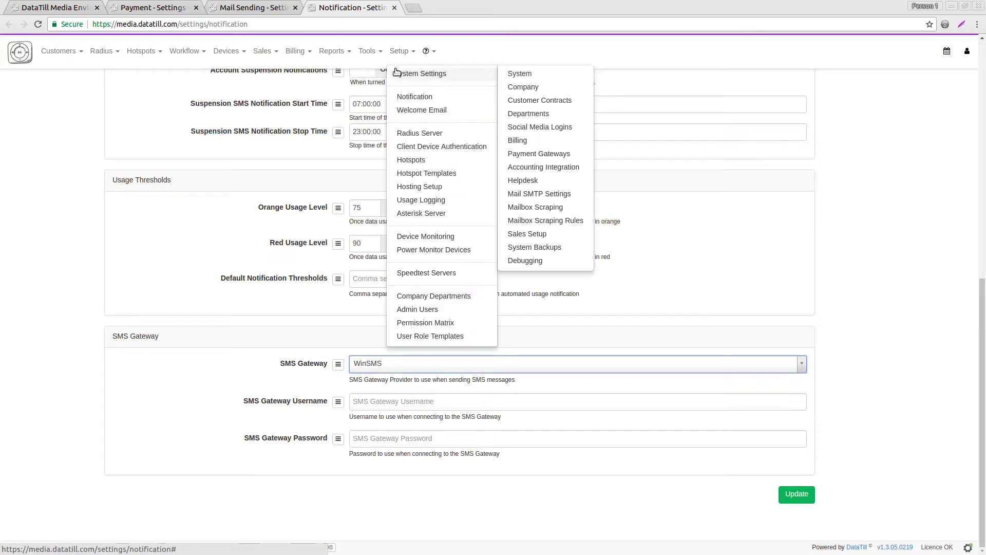
pyautogui.rightClick(525, 249)
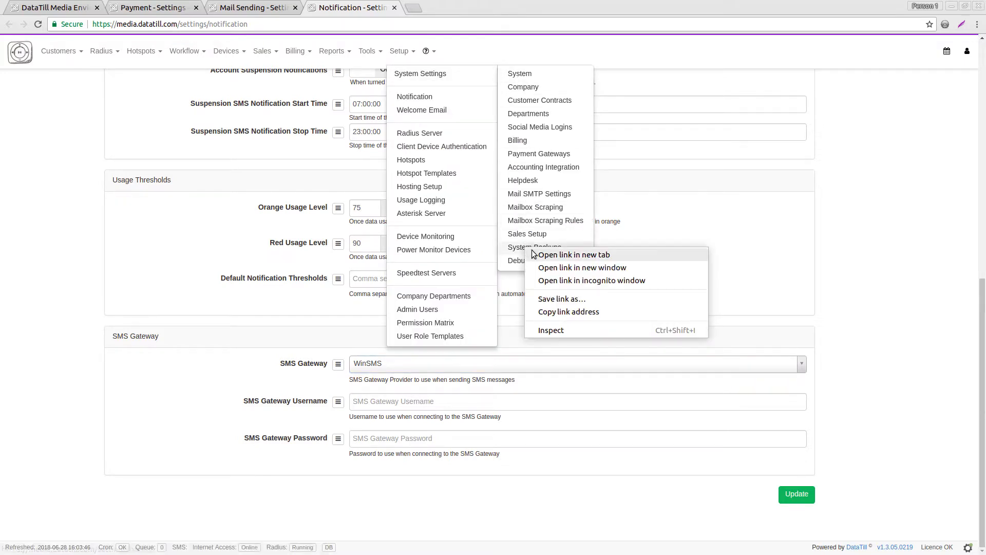
pyautogui.click(547, 252)
pyautogui.click(196, 7)
pyautogui.click(196, 7)
pyautogui.click(195, 7)
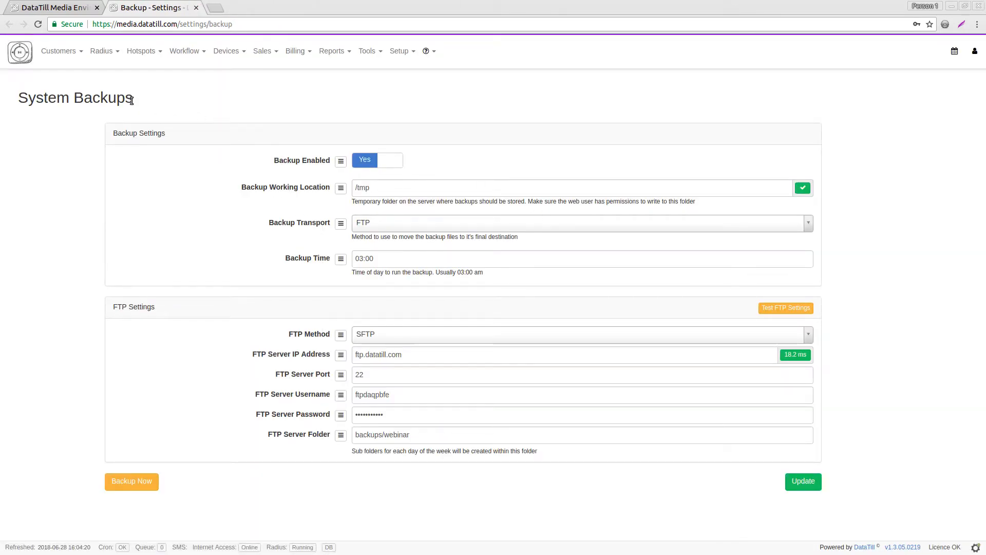
pyautogui.moveTo(117, 132); pyautogui.dragTo(152, 133)
pyautogui.click(163, 133)
# Edit the Backup Working Location to /tmk, then restore it to /tmp.
pyautogui.click(374, 191)
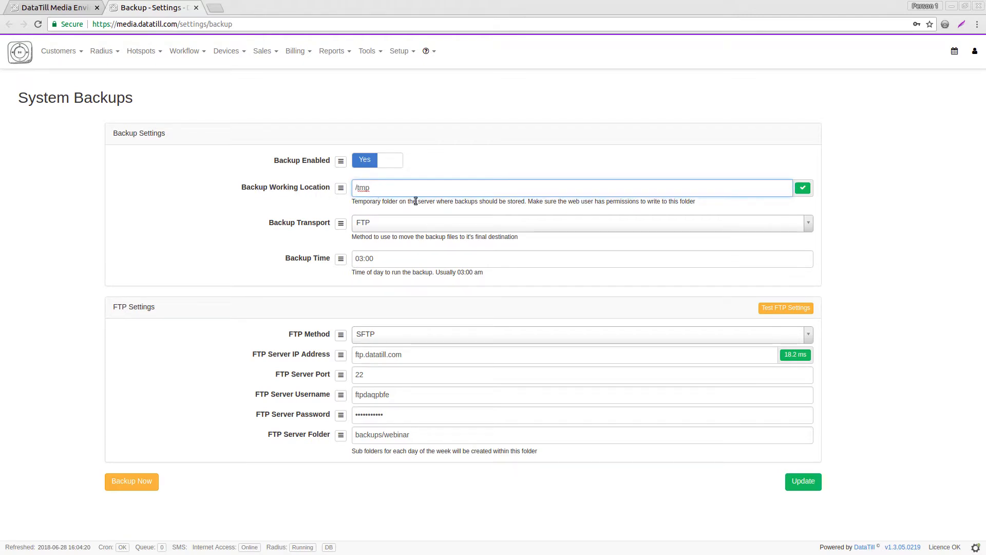
pyautogui.moveTo(417, 201); pyautogui.dragTo(435, 202)
pyautogui.click(434, 193)
pyautogui.click(374, 200)
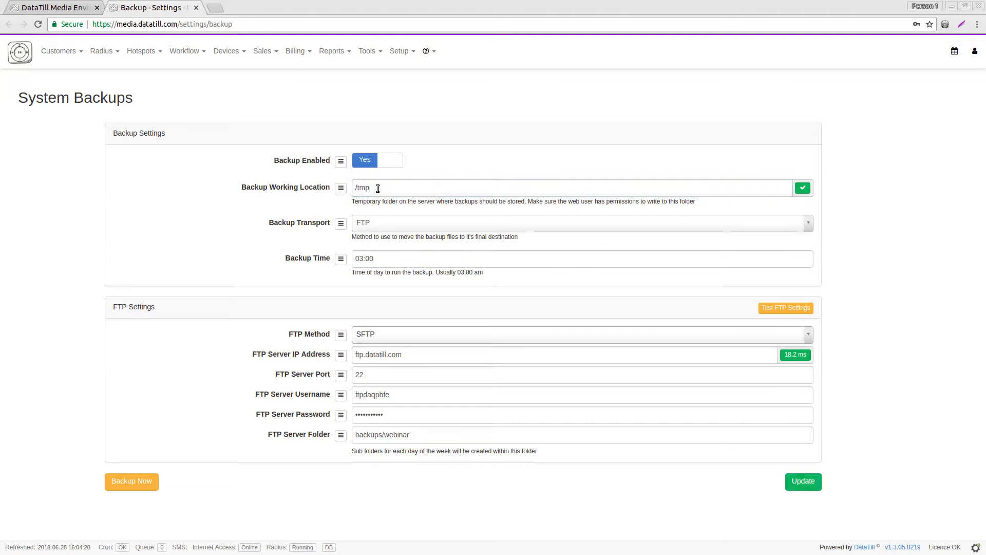
pyautogui.click(380, 188)
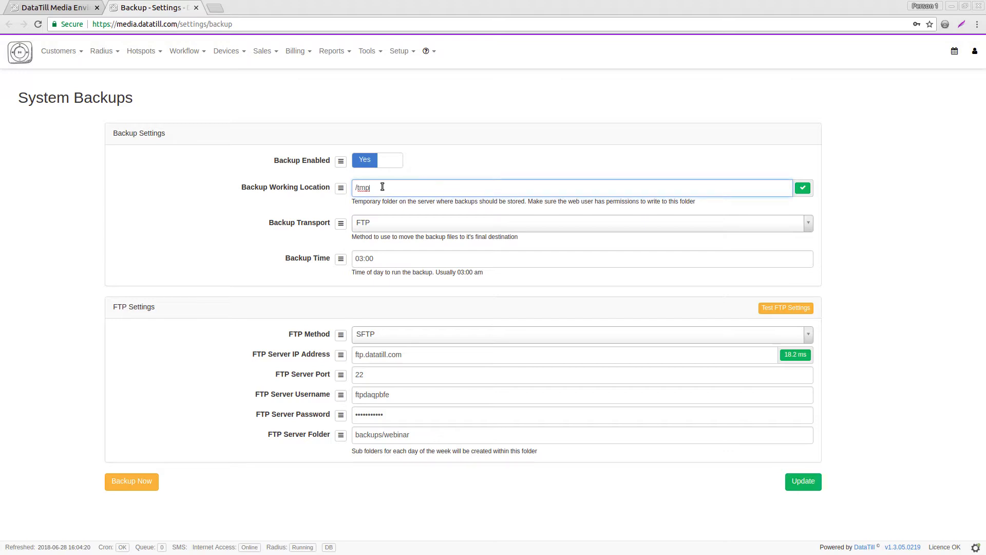
pyautogui.write('/tmk')
pyautogui.click(426, 168)
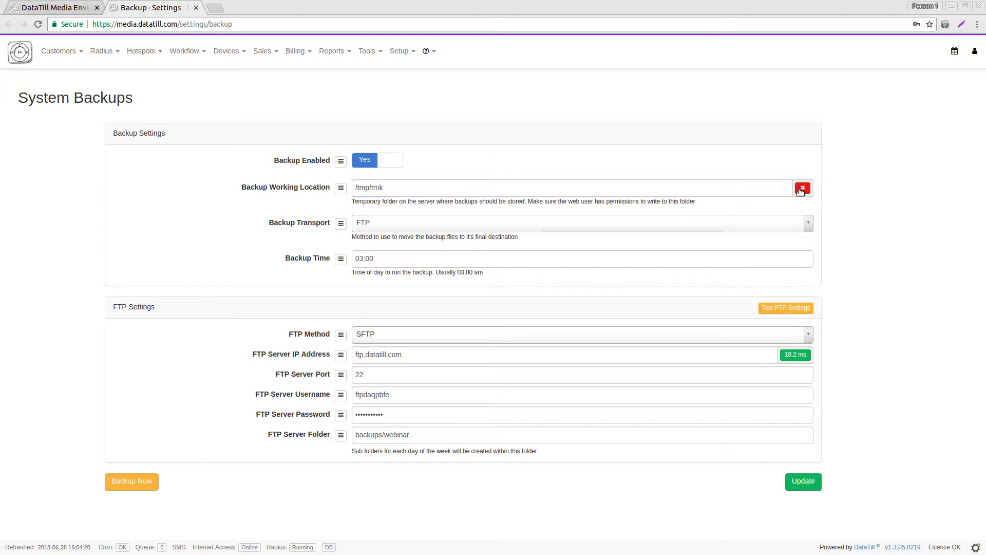
pyautogui.click(449, 193)
pyautogui.press('BackSpace')
pyautogui.press('BackSpace')
pyautogui.press('BackSpace')
pyautogui.press('BackSpace')
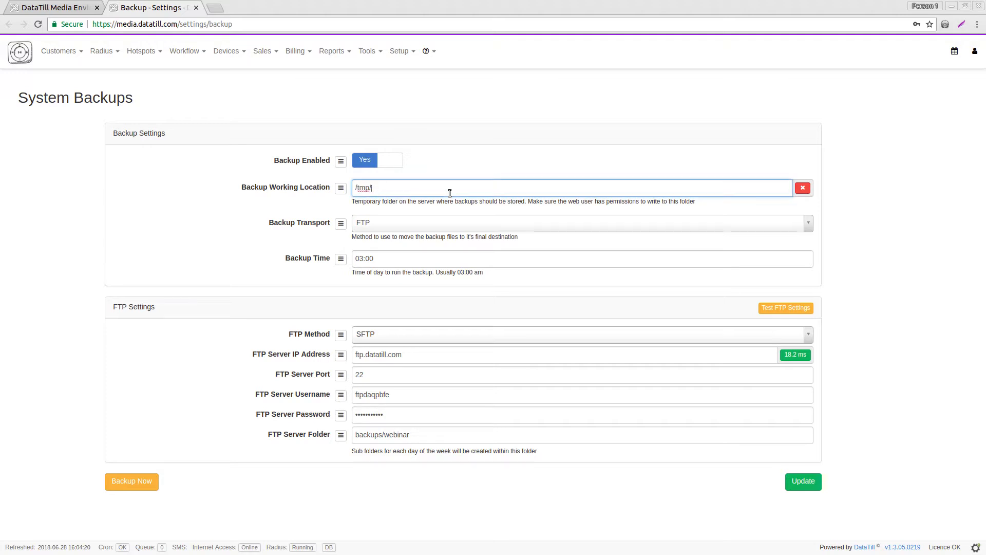
pyautogui.click(300, 226)
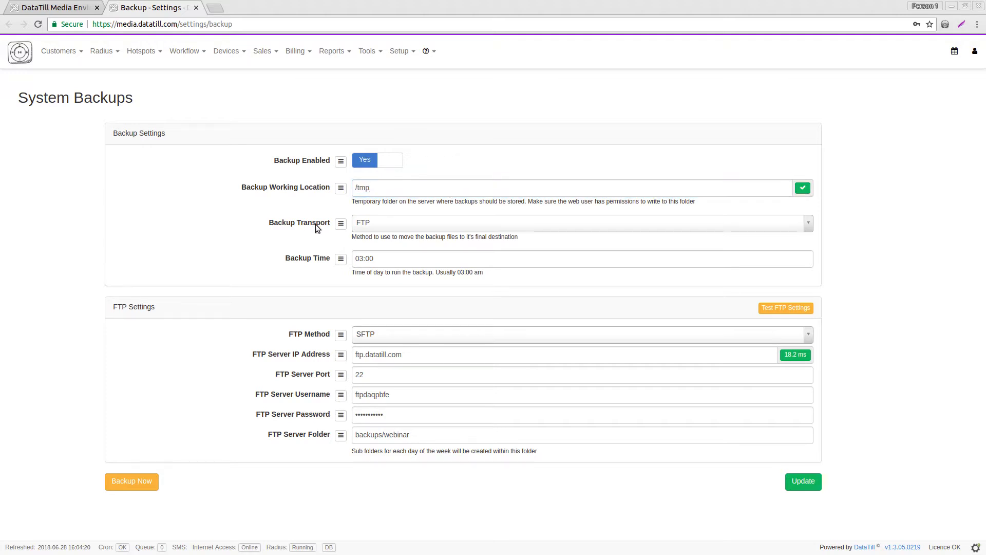
# Keep FTP as the backup transport and review the 03:00 am backup time and FTP Settings.
pyautogui.click(367, 226)
pyautogui.click(365, 226)
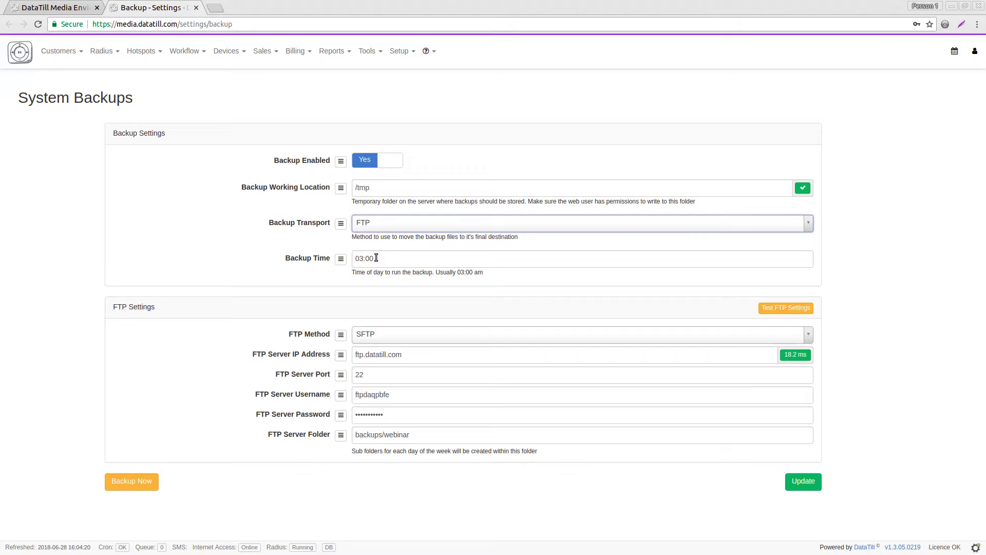
pyautogui.moveTo(457, 273); pyautogui.dragTo(482, 273)
pyautogui.moveTo(113, 307); pyautogui.dragTo(153, 306)
pyautogui.click(176, 306)
# Test the FTP connection settings and scroll down to the FTP Server Folder.
pyautogui.click(762, 309)
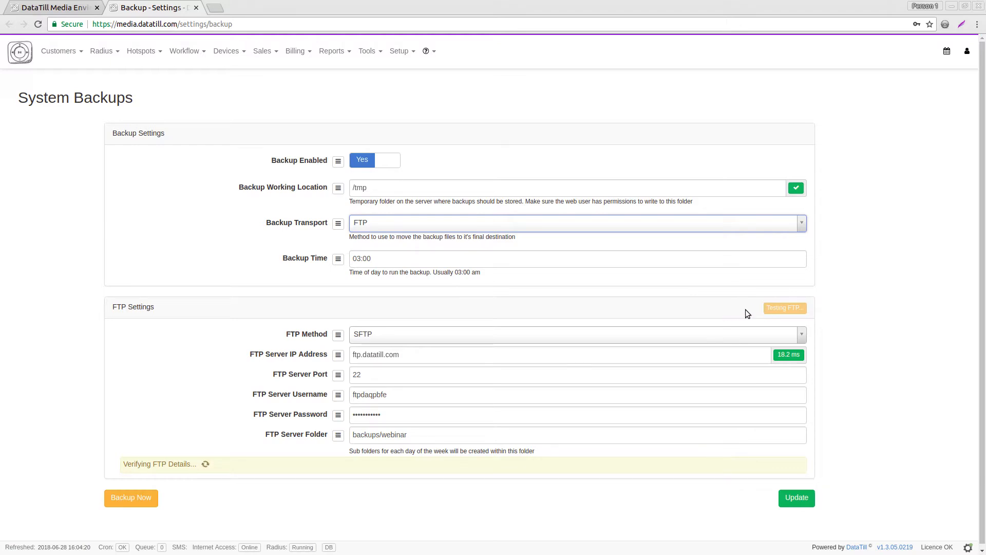
pyautogui.scroll(-1, 226, 384)
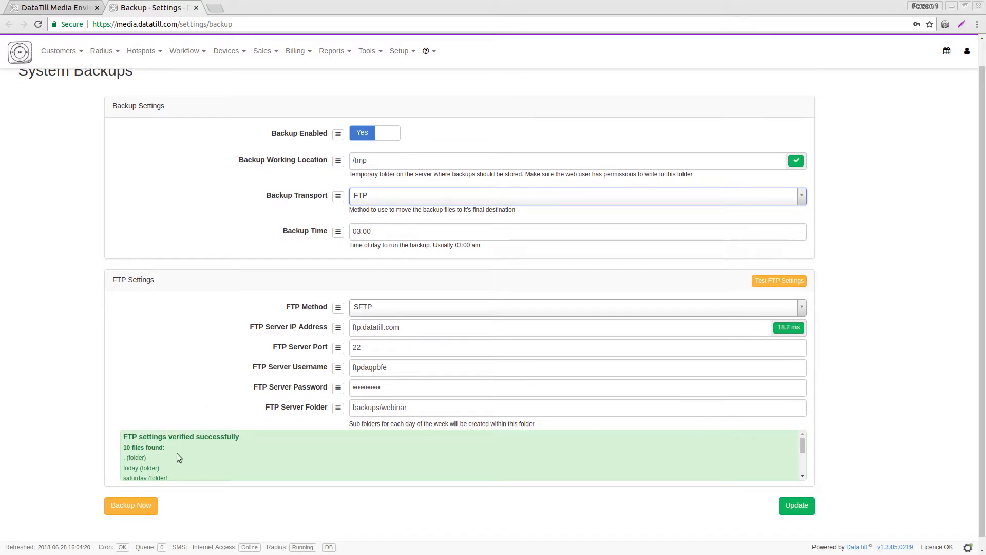
pyautogui.scroll(-1, 154, 455)
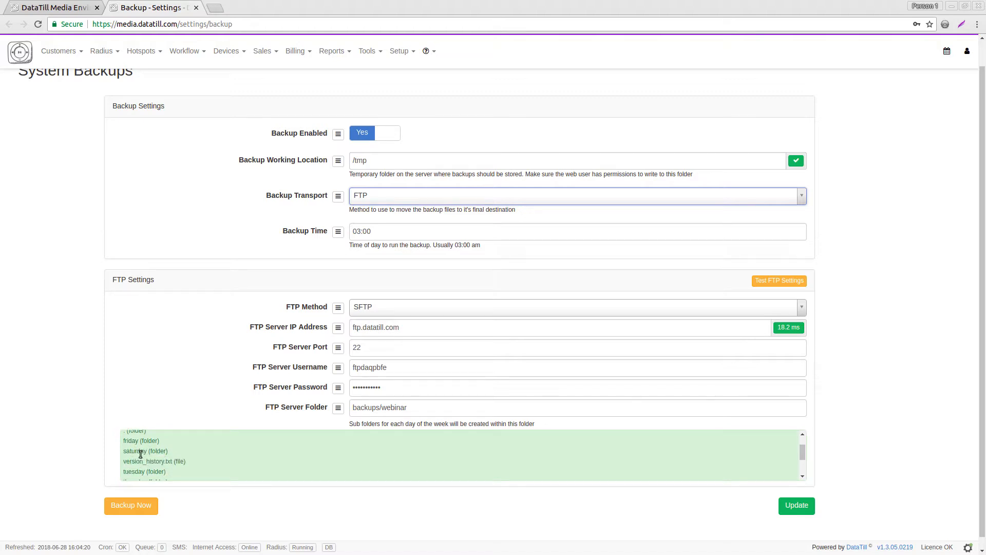
pyautogui.scroll(-1, 134, 455)
pyautogui.scroll(-1, 141, 458)
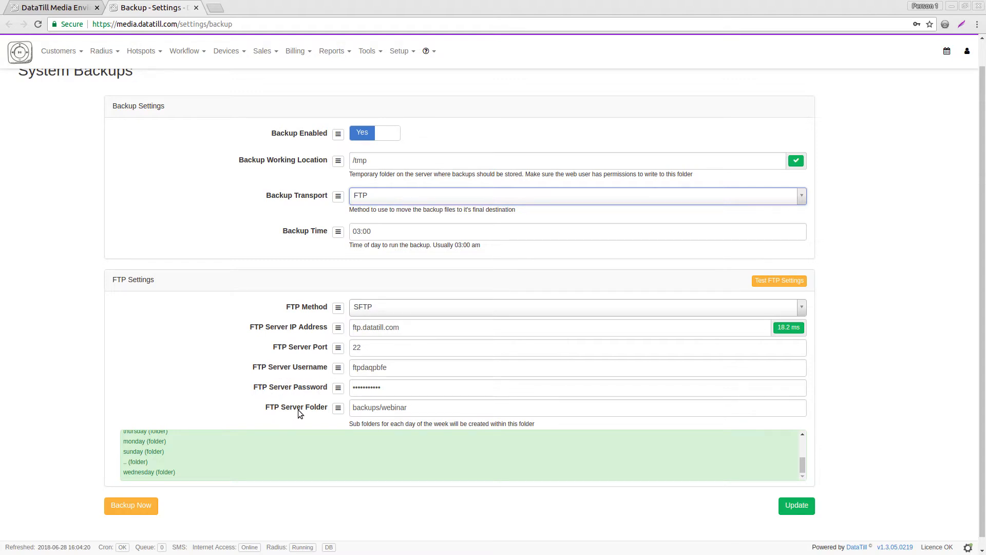
# Change the FTP Server Folder to backups/webinar and save the backup settings with Update.
pyautogui.click(412, 408)
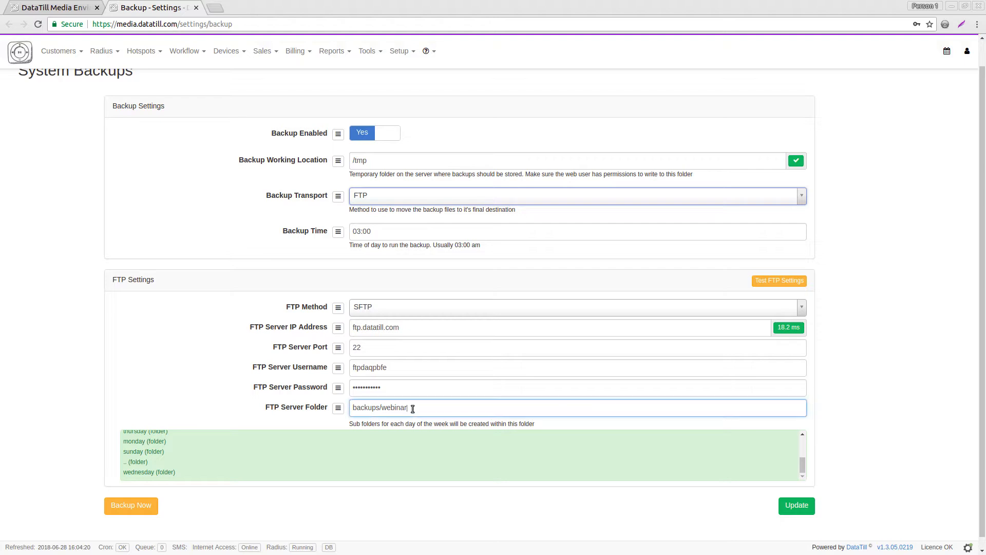
pyautogui.write('jh')
pyautogui.click(801, 506)
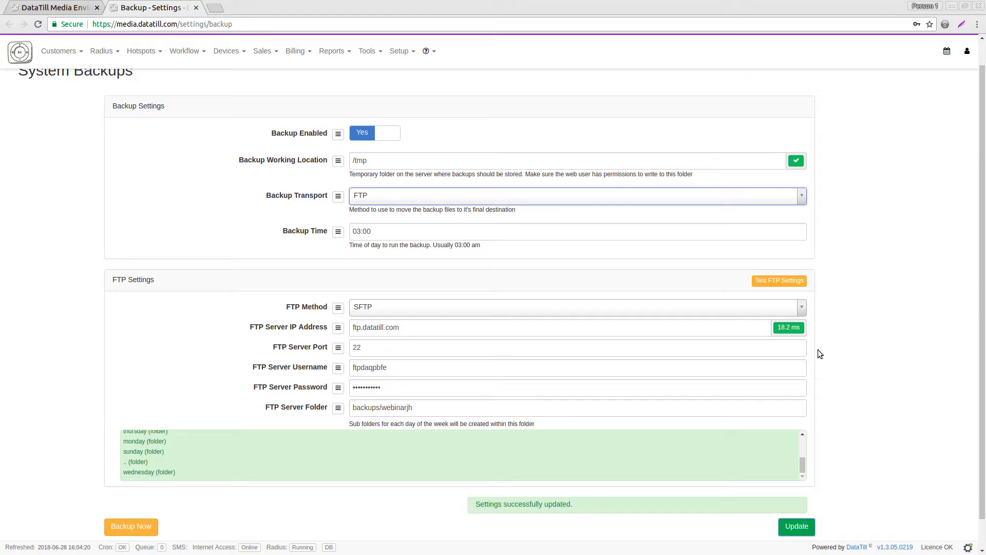
pyautogui.click(791, 281)
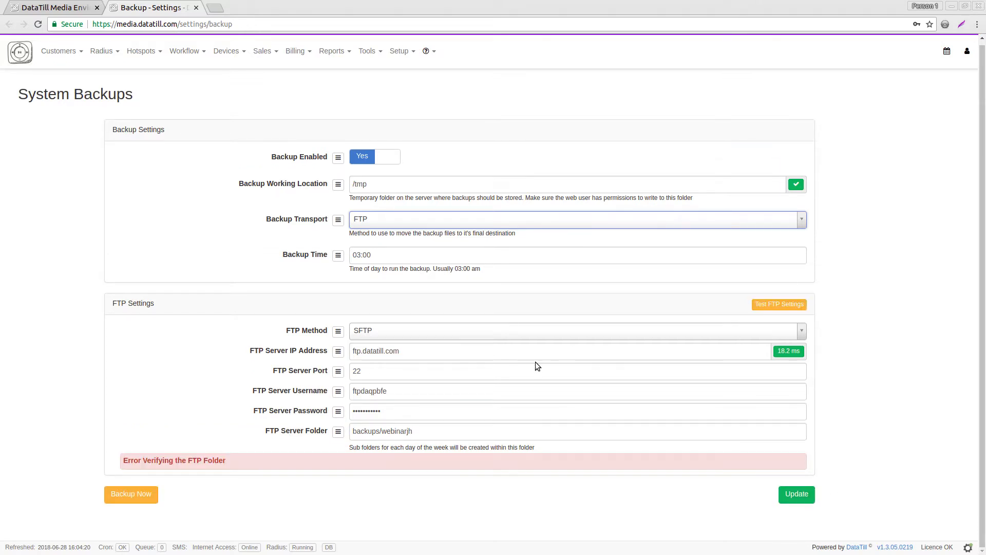
pyautogui.moveTo(147, 463); pyautogui.dragTo(165, 461)
pyautogui.doubleClick(206, 461)
pyautogui.click(439, 436)
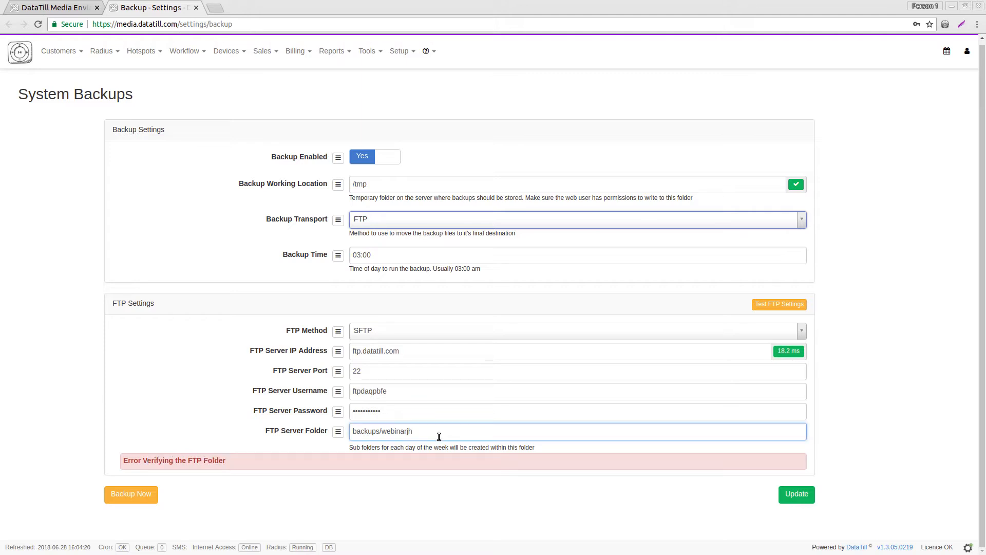
pyautogui.click(786, 492)
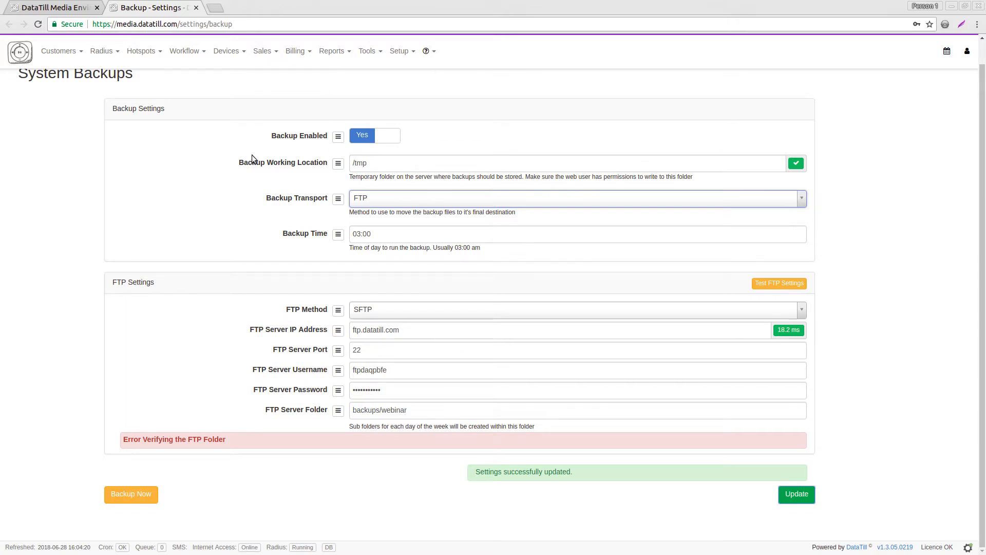
# Open the Departments page from System Settings in a new tab.
pyautogui.click(403, 51)
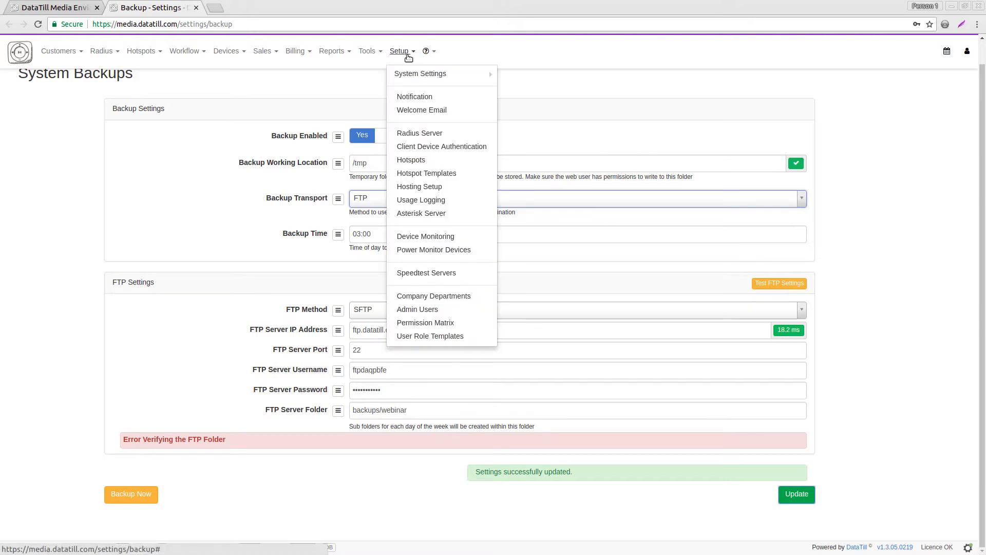
pyautogui.moveTo(425, 73)
pyautogui.rightClick(534, 115)
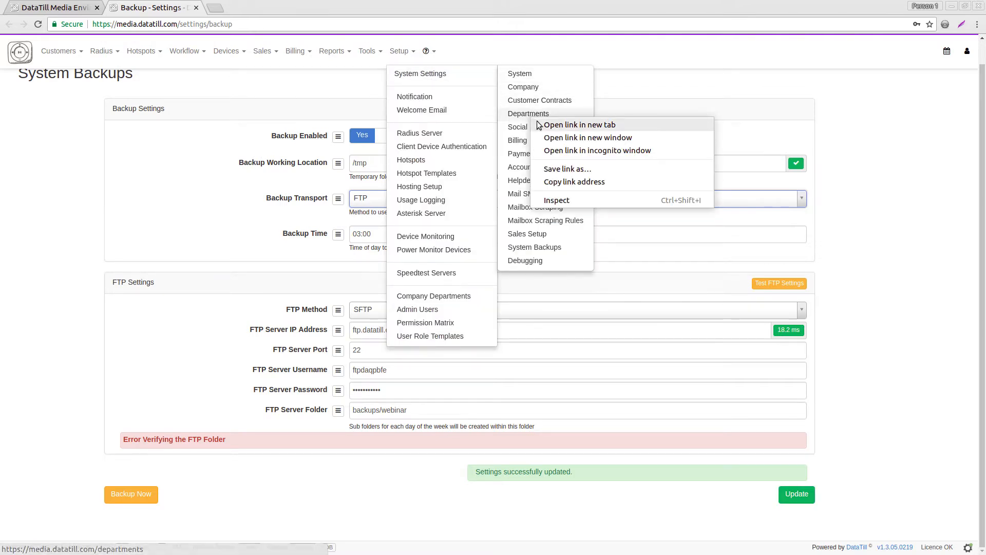
pyautogui.click(539, 124)
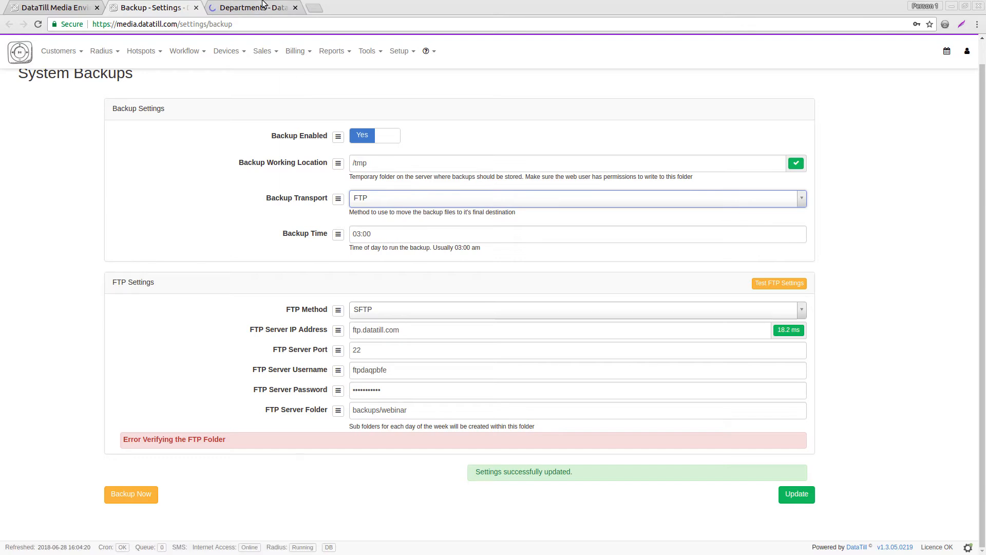
pyautogui.click(254, 8)
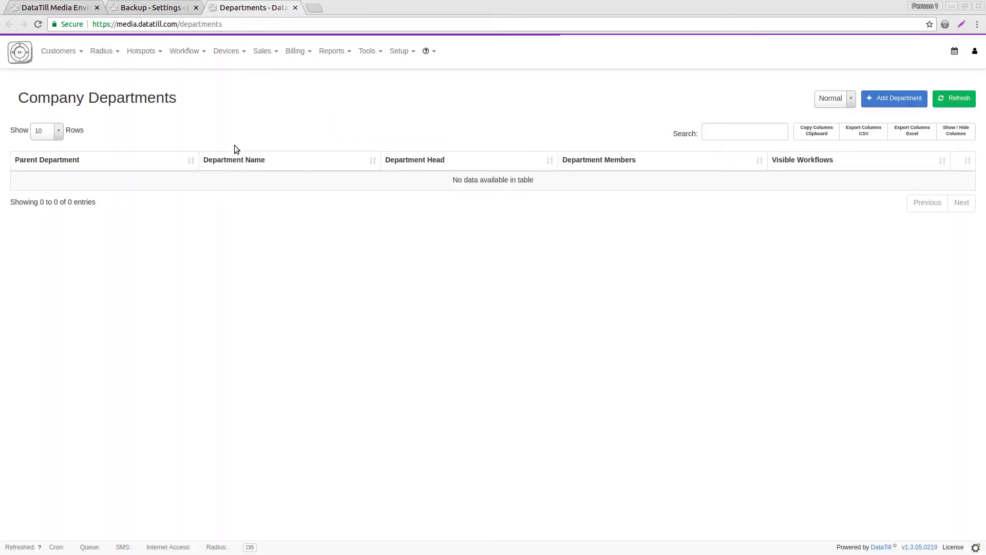
# Add a department named Test with the only available user as manager.
pyautogui.click(894, 105)
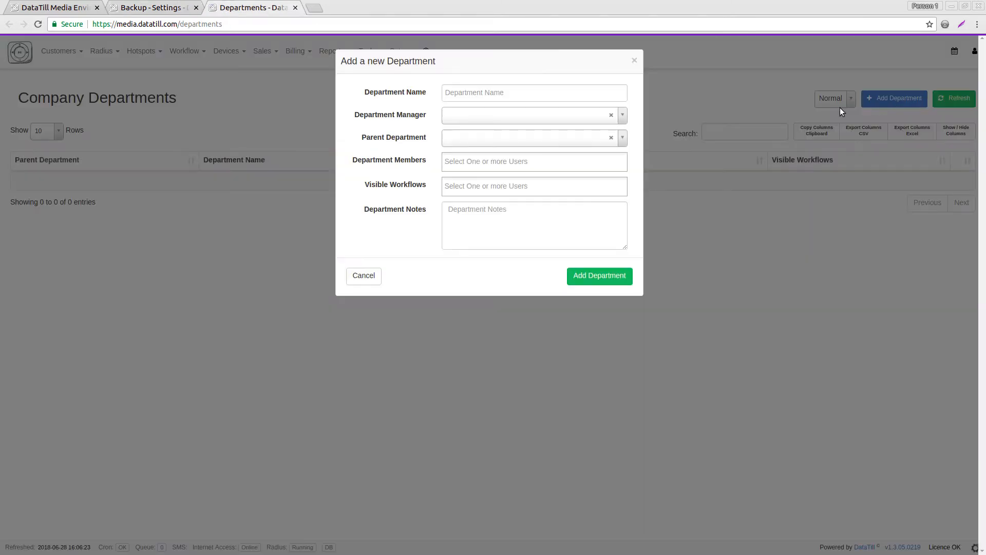
pyautogui.click(522, 98)
pyautogui.write('Test')
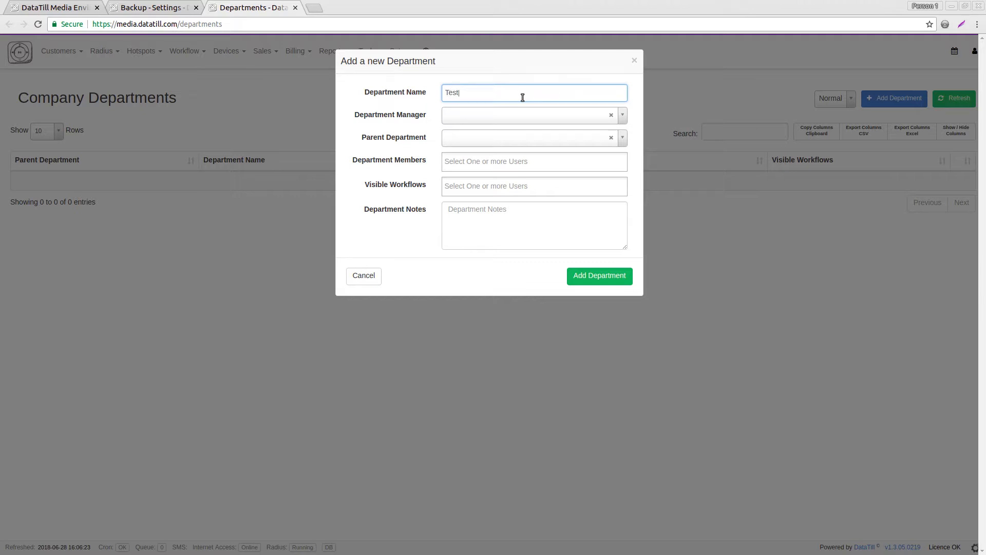
pyautogui.click(509, 109)
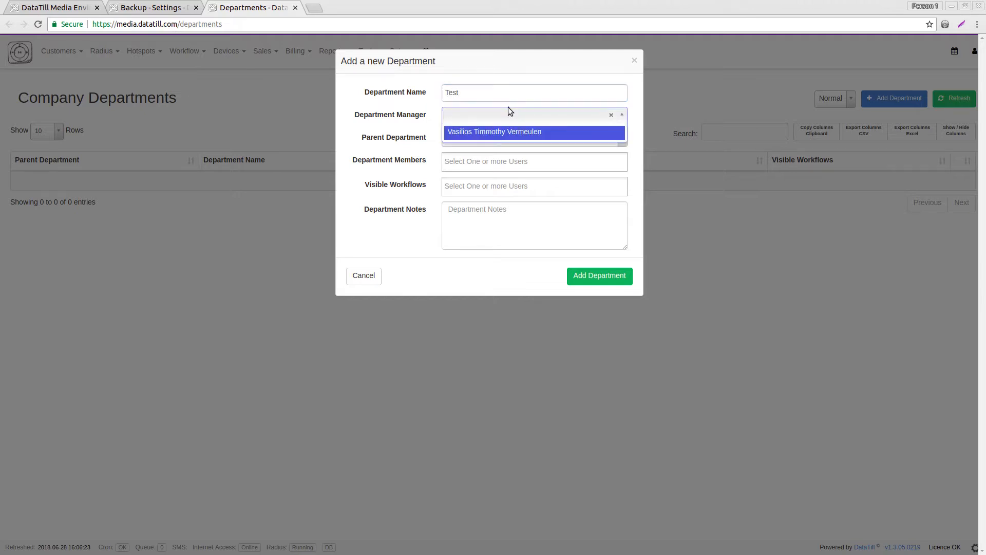
pyautogui.click(494, 132)
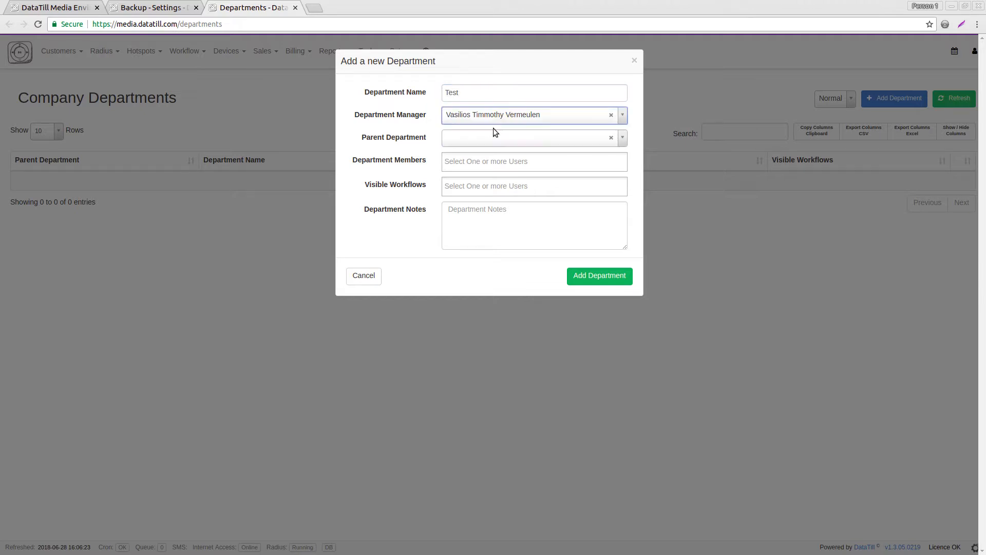
pyautogui.click(587, 278)
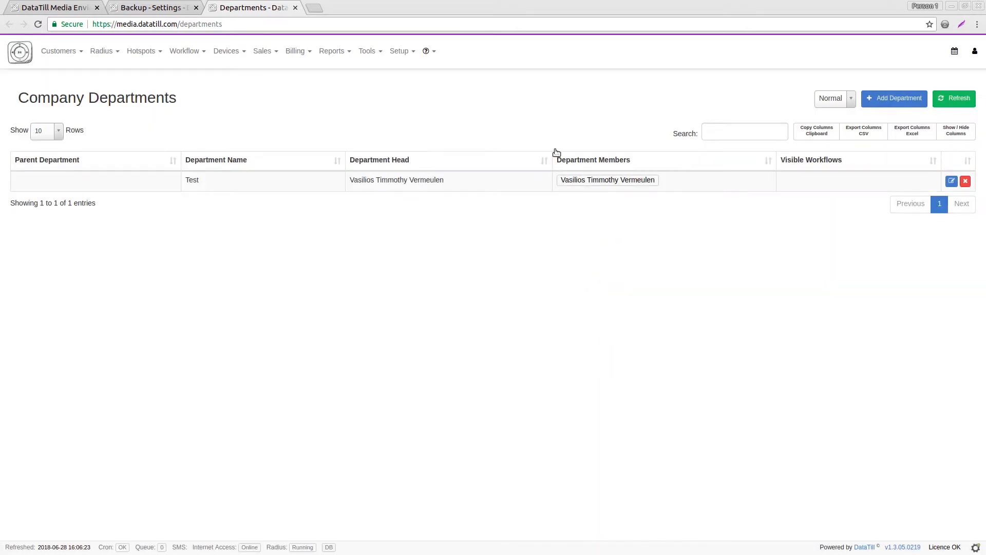
pyautogui.moveTo(193, 180); pyautogui.dragTo(198, 180)
# Open the Admin Users page from Setup in a new tab.
pyautogui.click(399, 51)
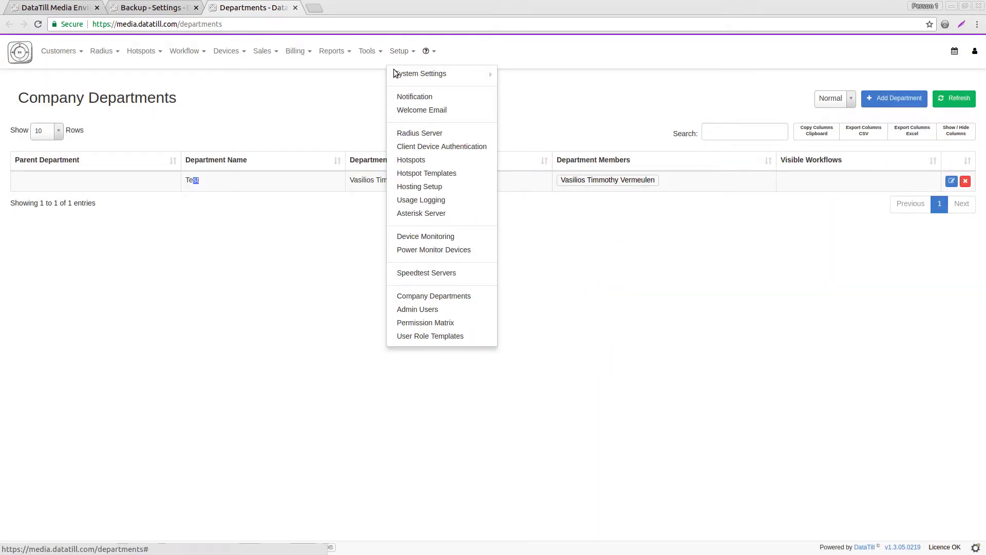
pyautogui.rightClick(421, 311)
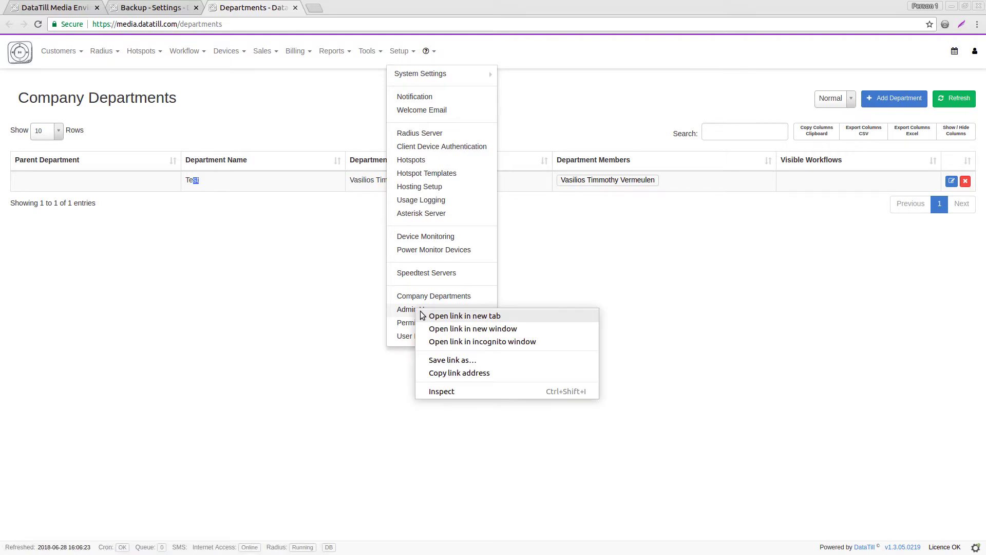
pyautogui.click(422, 315)
pyautogui.click(334, 7)
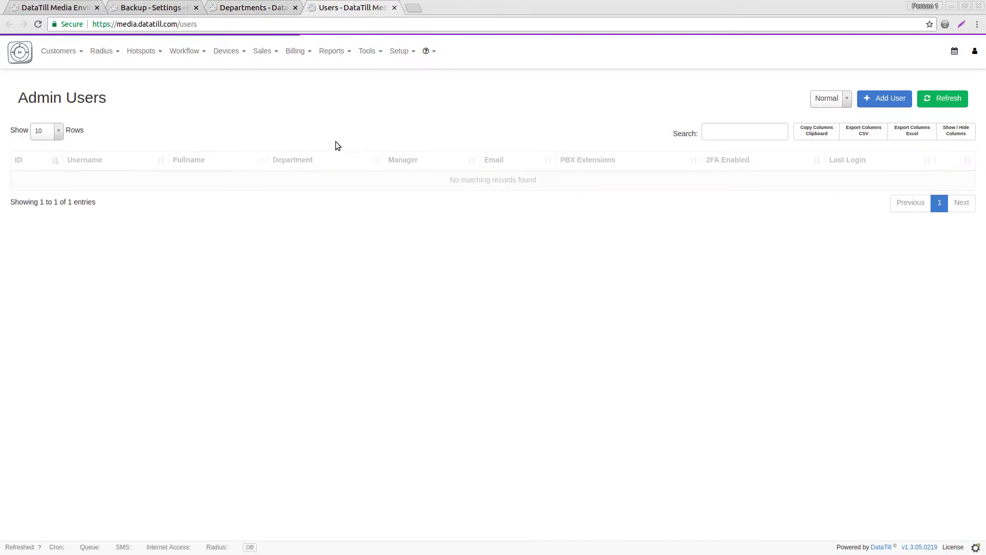
pyautogui.moveTo(180, 181); pyautogui.dragTo(221, 180)
pyautogui.click(259, 186)
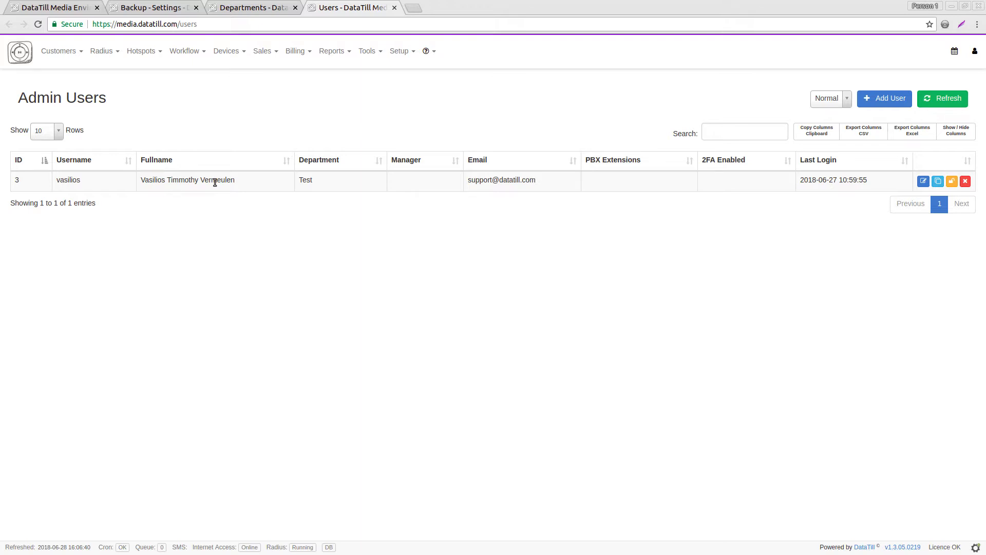
# Start a new admin user, pick the existing user as line manager, then close the form unsaved.
pyautogui.click(871, 102)
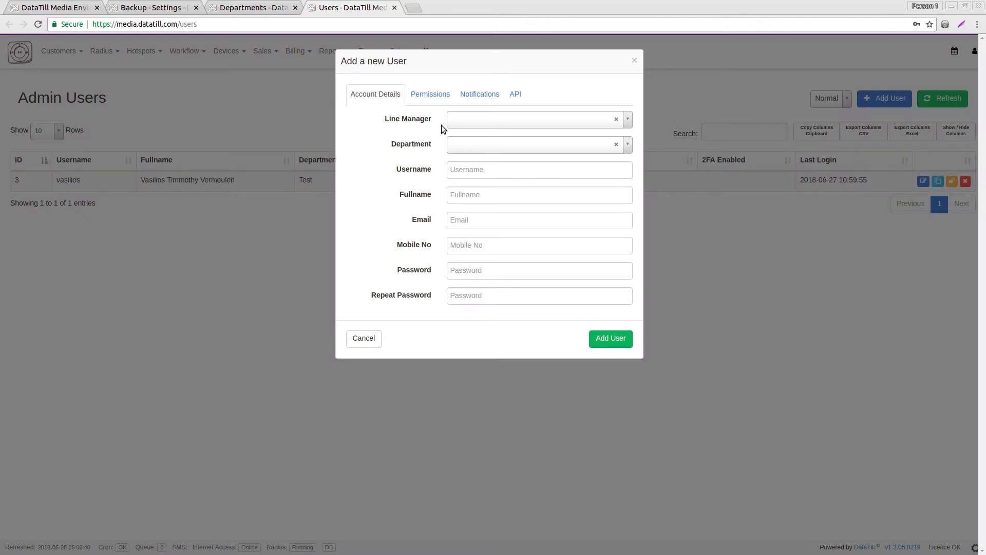
pyautogui.click(497, 119)
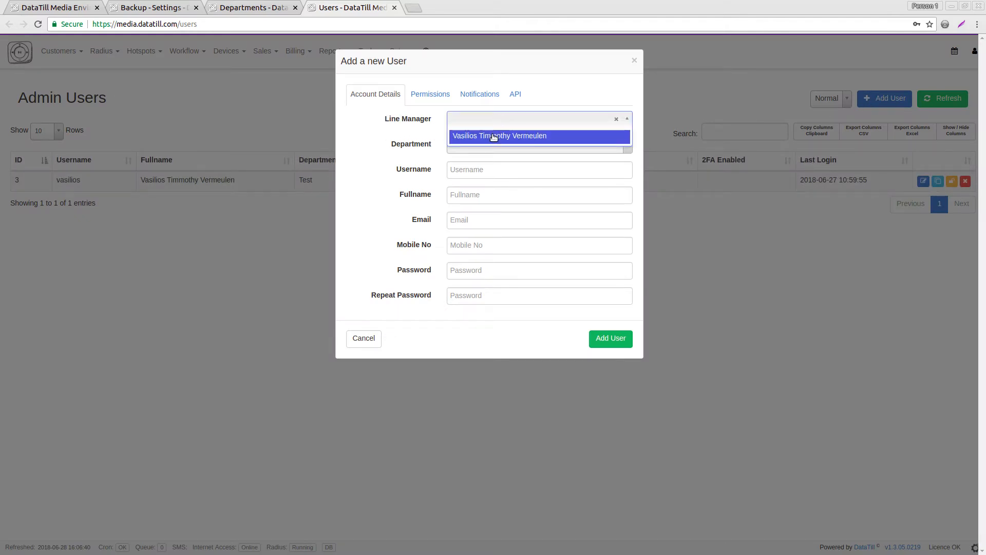
pyautogui.click(494, 136)
pyautogui.click(460, 144)
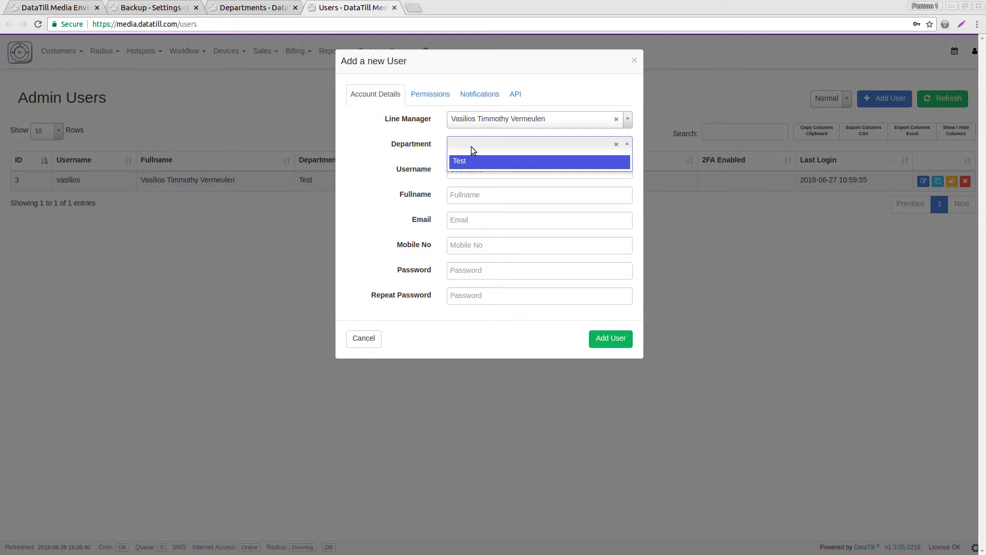
pyautogui.click(396, 156)
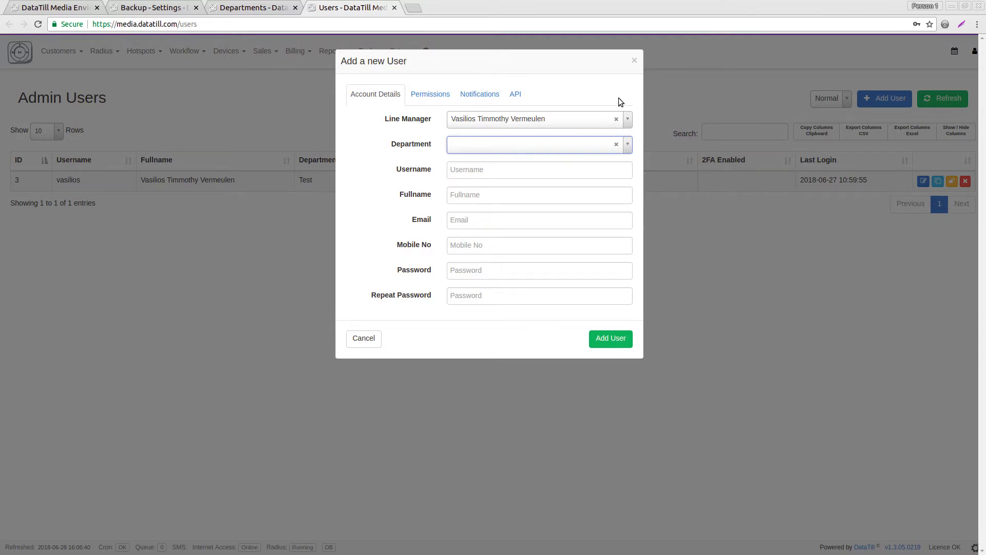
pyautogui.click(633, 61)
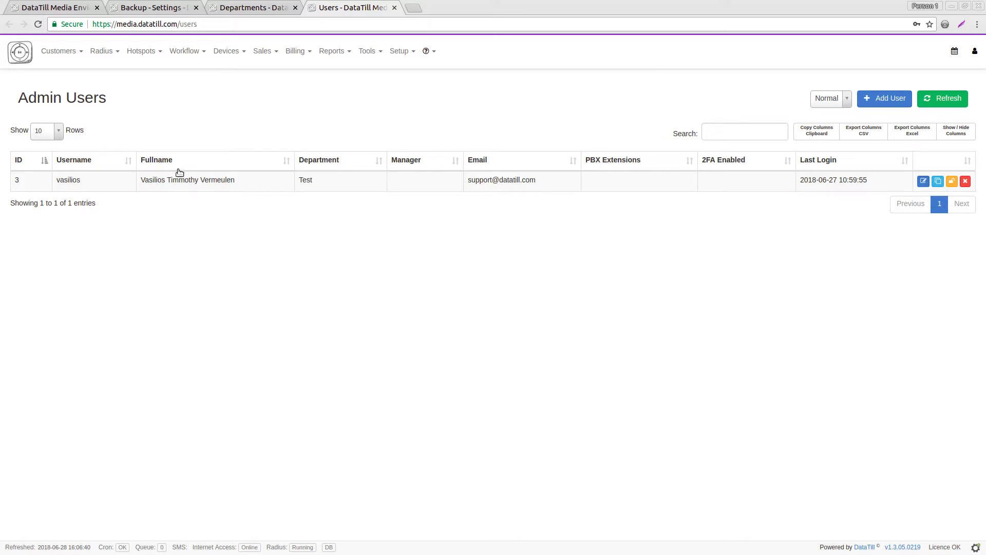
# Open and close the existing user's edit dialog, then start a new admin user form.
pyautogui.moveTo(155, 180); pyautogui.dragTo(211, 180)
pyautogui.click(260, 204)
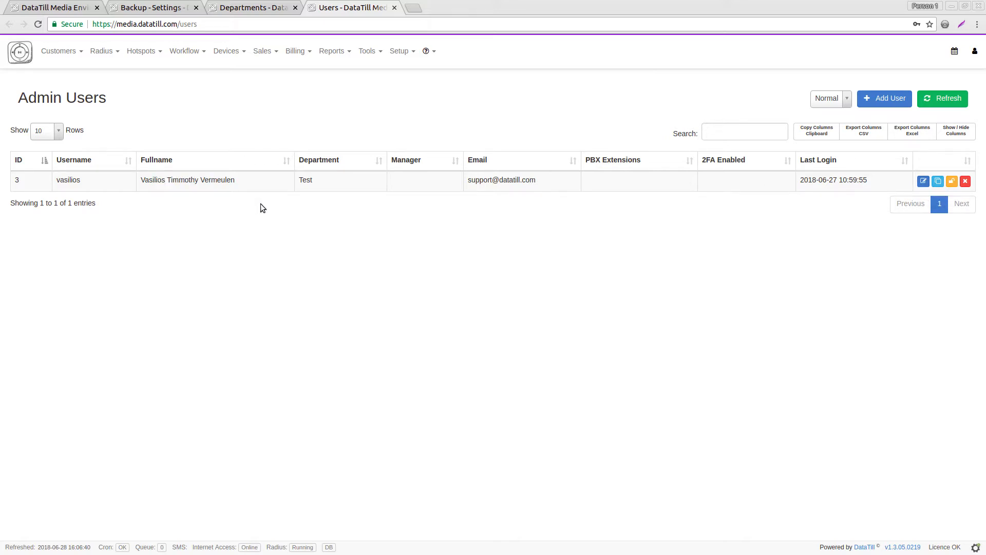
pyautogui.click(922, 184)
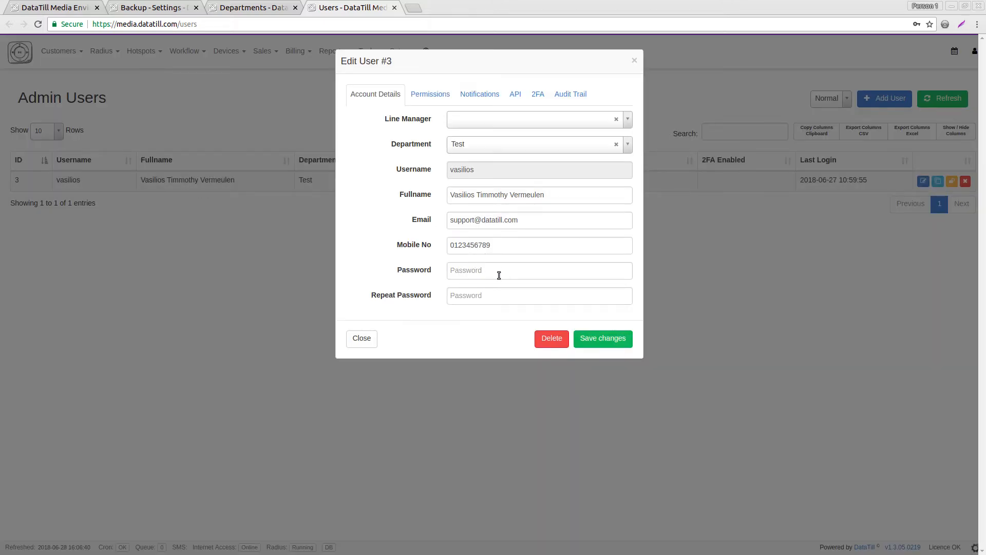
pyautogui.click(635, 61)
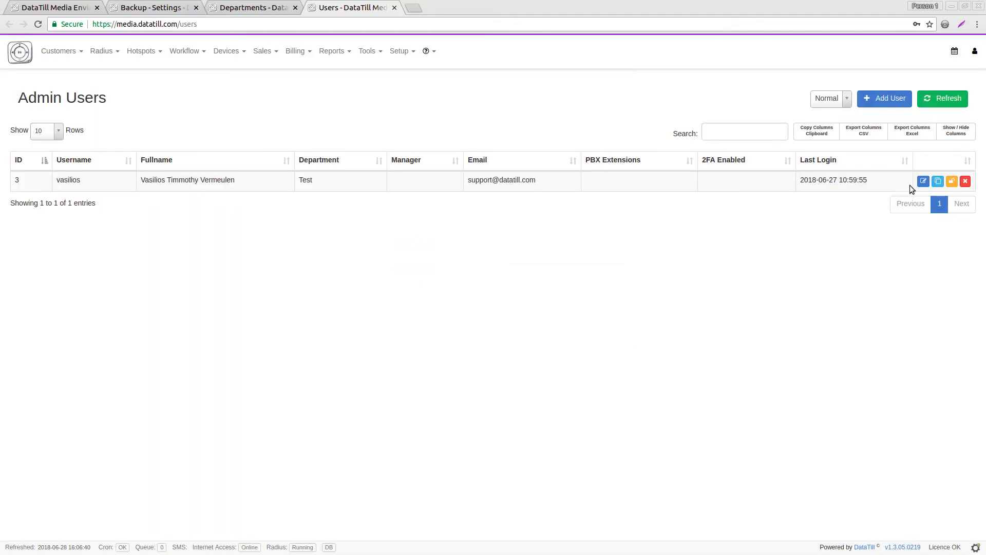
pyautogui.click(899, 103)
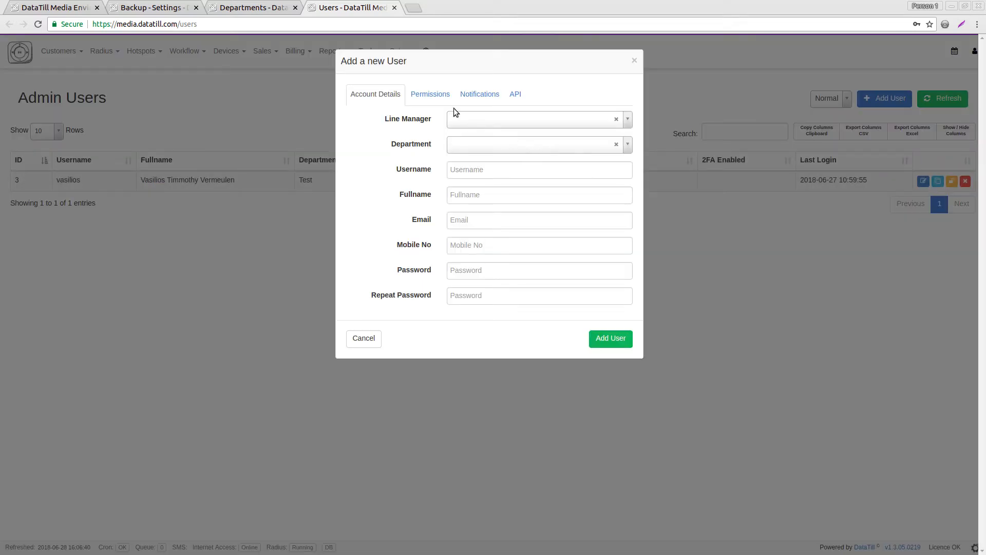
# Look over the new user's Permissions and Notifications tabs, then close the form unsaved.
pyautogui.click(424, 100)
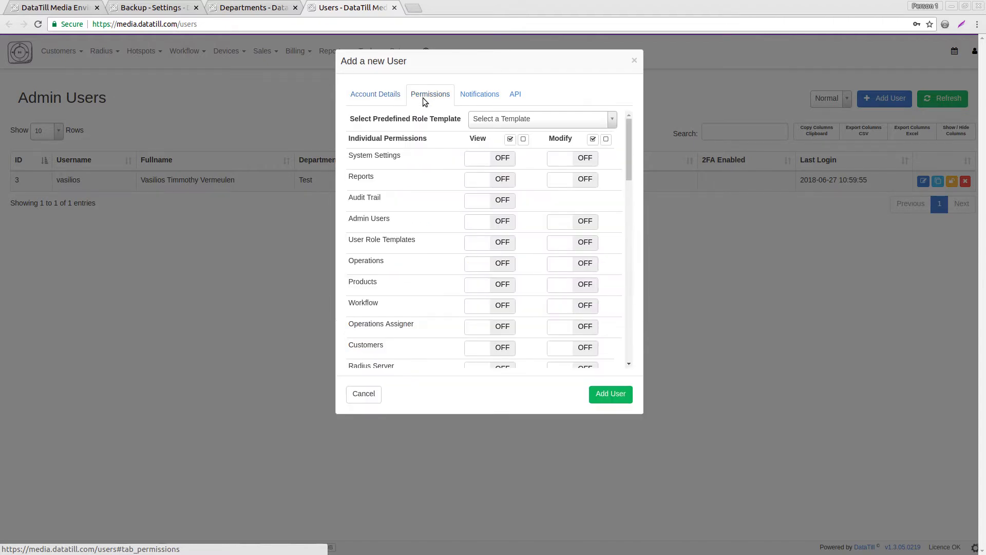
pyautogui.moveTo(626, 137); pyautogui.dragTo(639, 119)
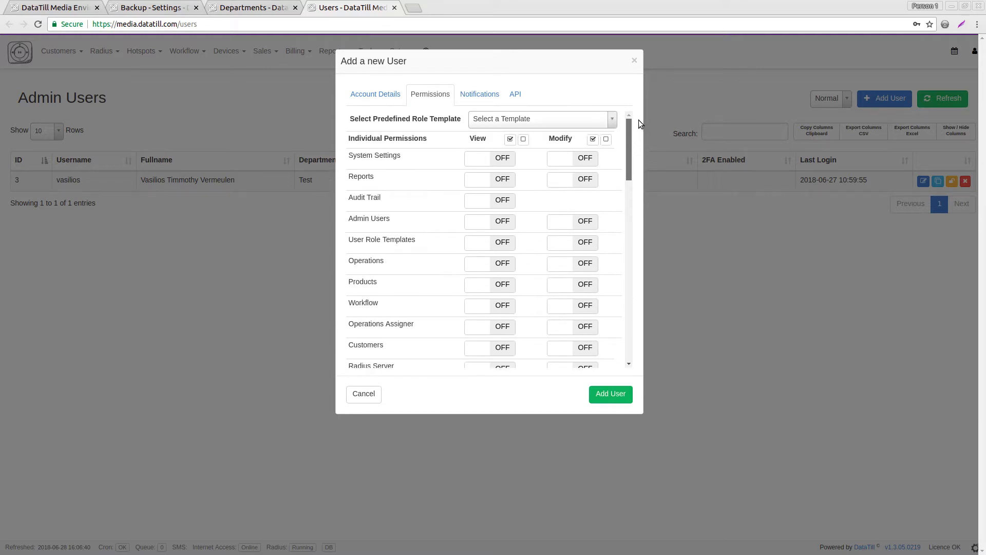
pyautogui.click(481, 93)
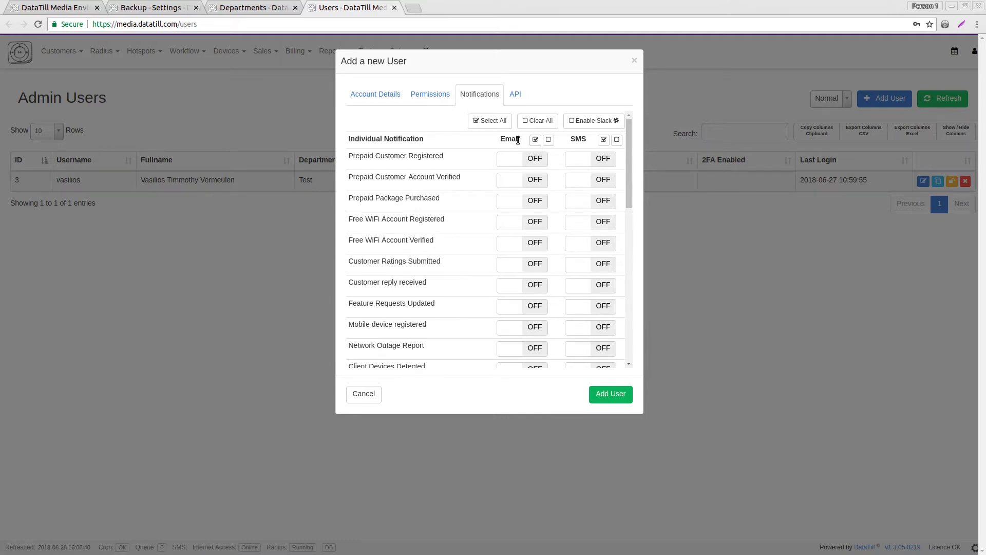
pyautogui.moveTo(587, 139); pyautogui.dragTo(576, 139)
pyautogui.click(413, 156)
pyautogui.click(635, 60)
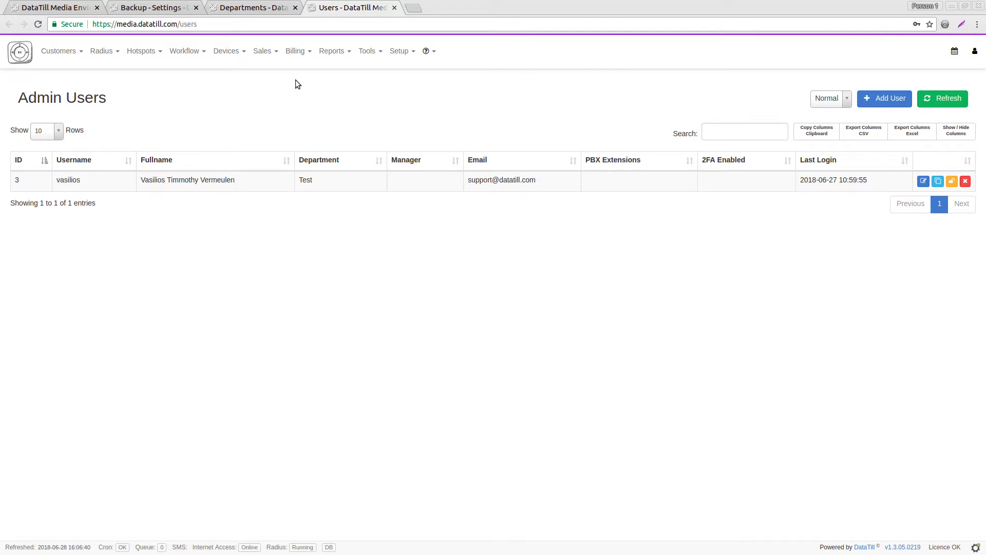
# Open Helpdesk Departments, Ticket Reasons, Categories and Priorities in new tabs, then view Departments.
pyautogui.moveTo(195, 52)
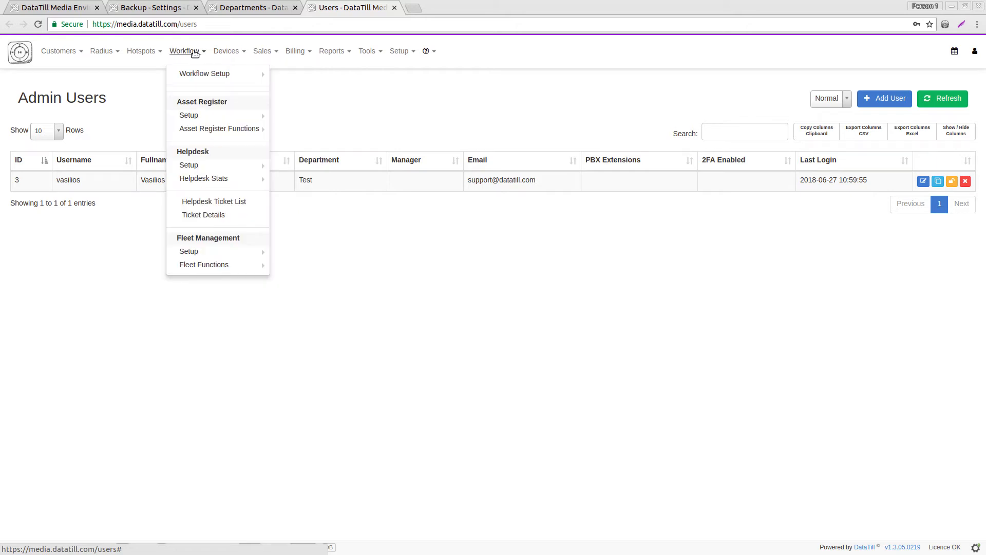
pyautogui.moveTo(207, 164)
pyautogui.rightClick(288, 164)
pyautogui.click(299, 169)
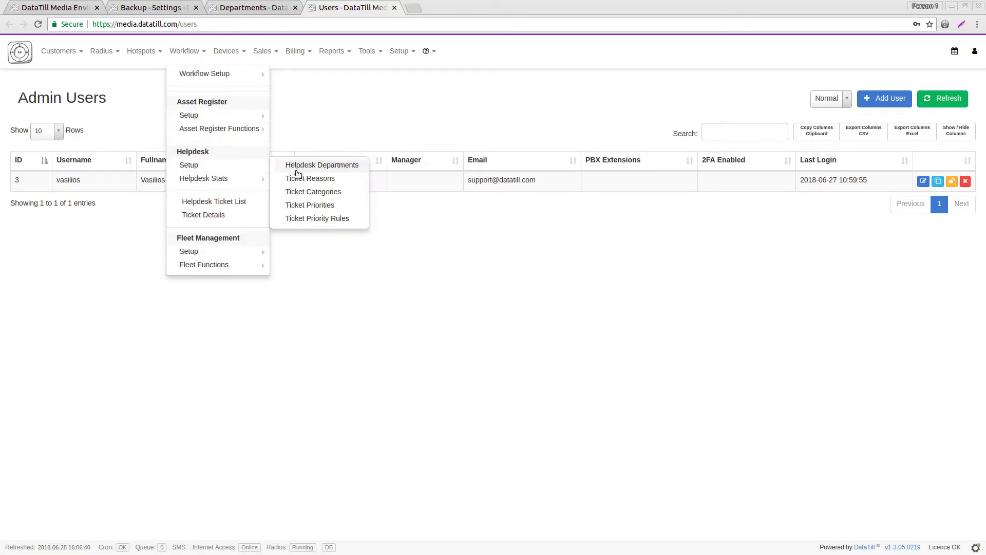
pyautogui.rightClick(302, 180)
pyautogui.click(329, 186)
pyautogui.rightClick(303, 191)
pyautogui.click(329, 198)
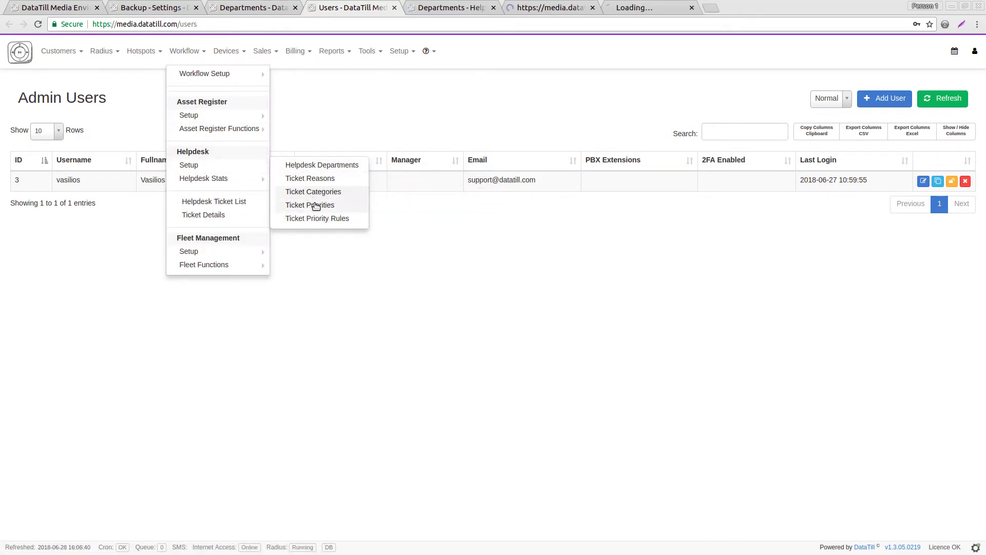
pyautogui.rightClick(316, 205)
pyautogui.click(406, 110)
pyautogui.click(448, 5)
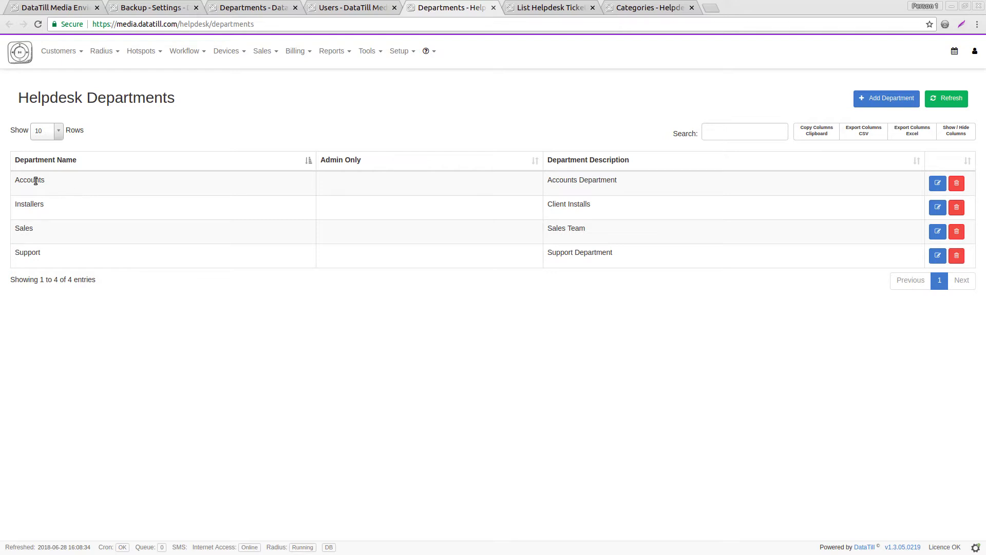
# Open the Accounts department for editing and show its linked users.
pyautogui.moveTo(45, 182); pyautogui.dragTo(34, 231)
pyautogui.click(938, 183)
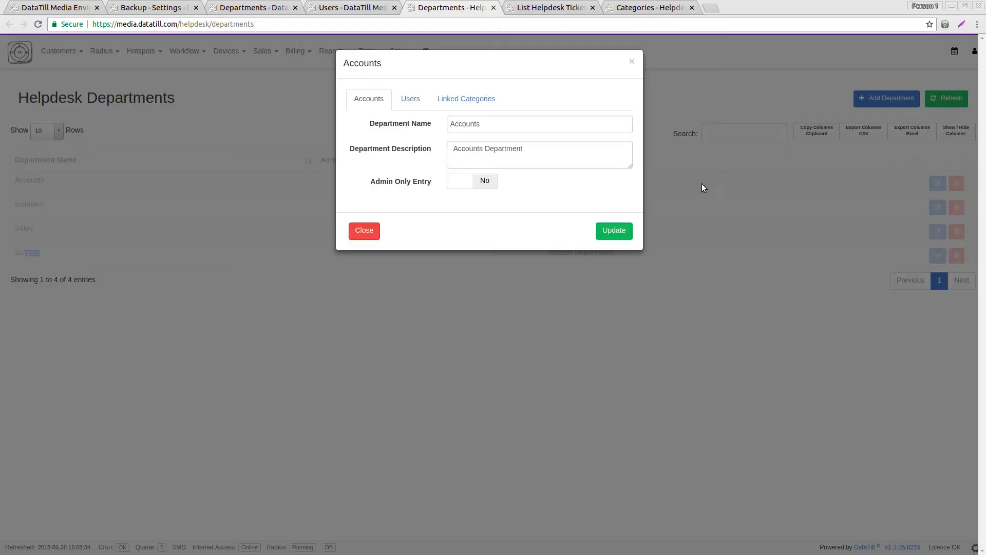
pyautogui.moveTo(482, 122); pyautogui.dragTo(411, 150)
pyautogui.click(411, 158)
pyautogui.click(414, 99)
# Add a chosen user to Accounts with Is Supervisor left off, and save the department.
pyautogui.click(522, 129)
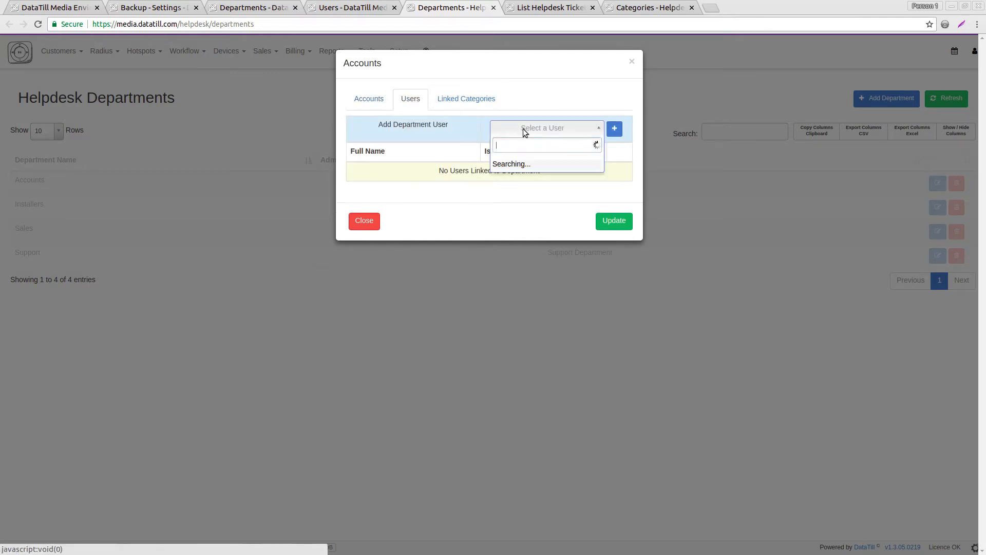
pyautogui.click(525, 147)
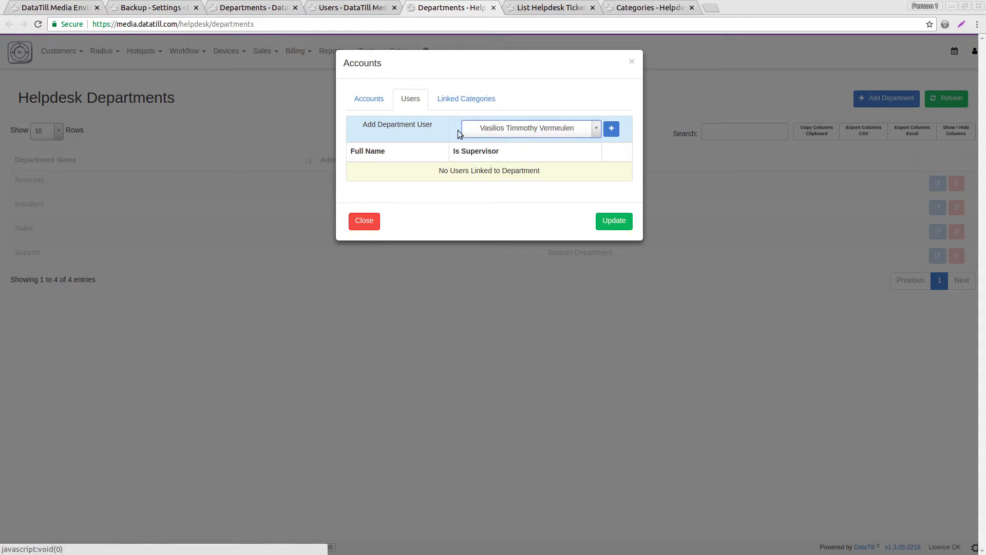
pyautogui.moveTo(433, 125); pyautogui.dragTo(396, 125)
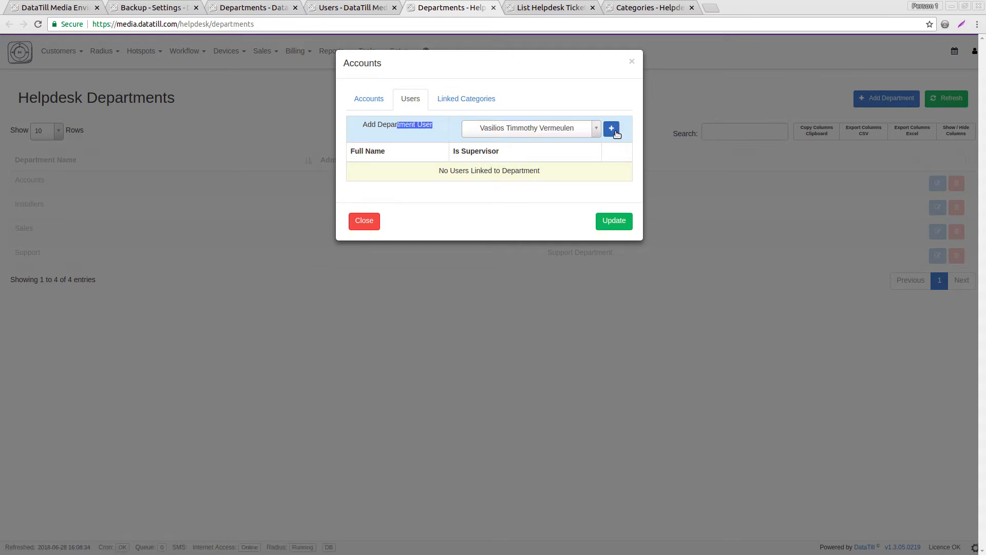
pyautogui.click(616, 131)
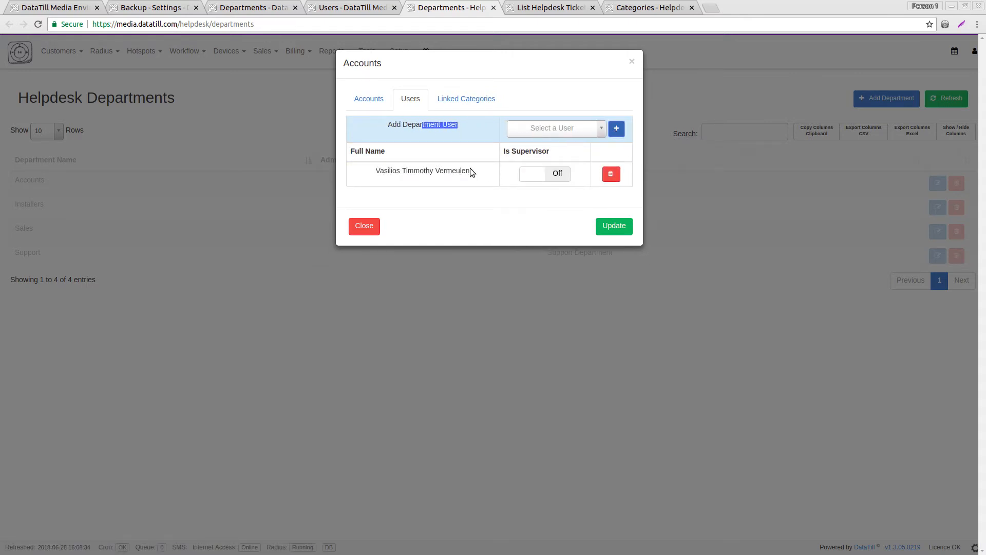
pyautogui.click(567, 182)
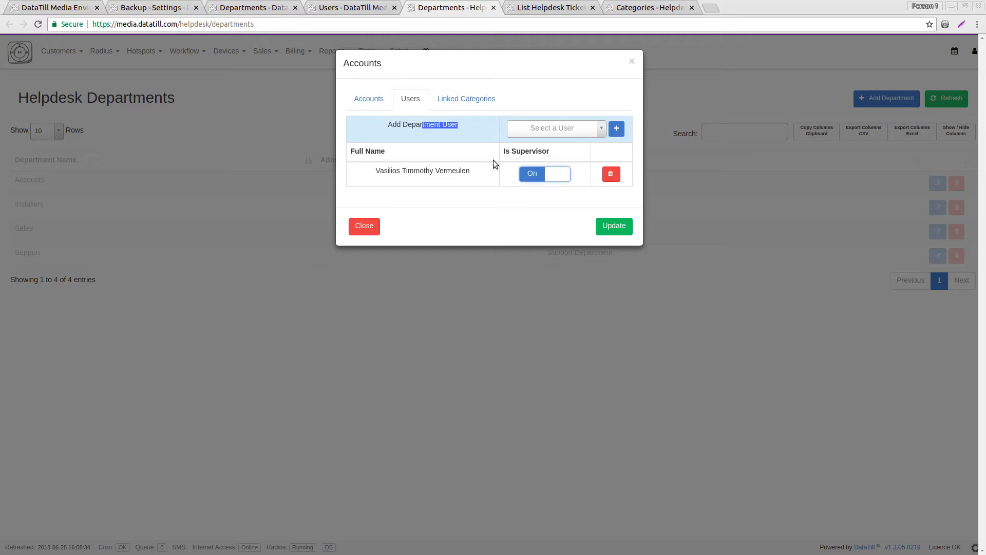
pyautogui.click(545, 178)
pyautogui.click(605, 222)
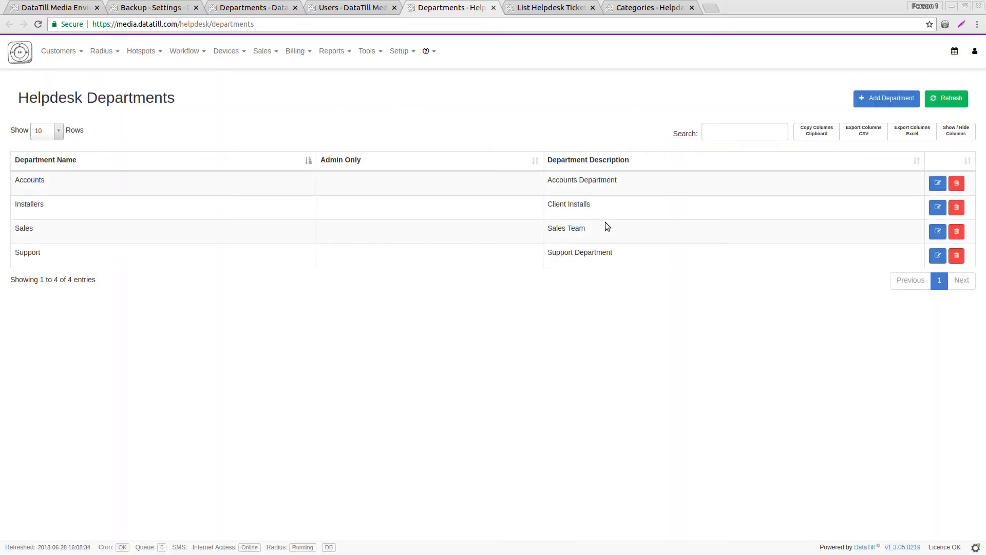
pyautogui.click(550, 7)
pyautogui.click(618, 7)
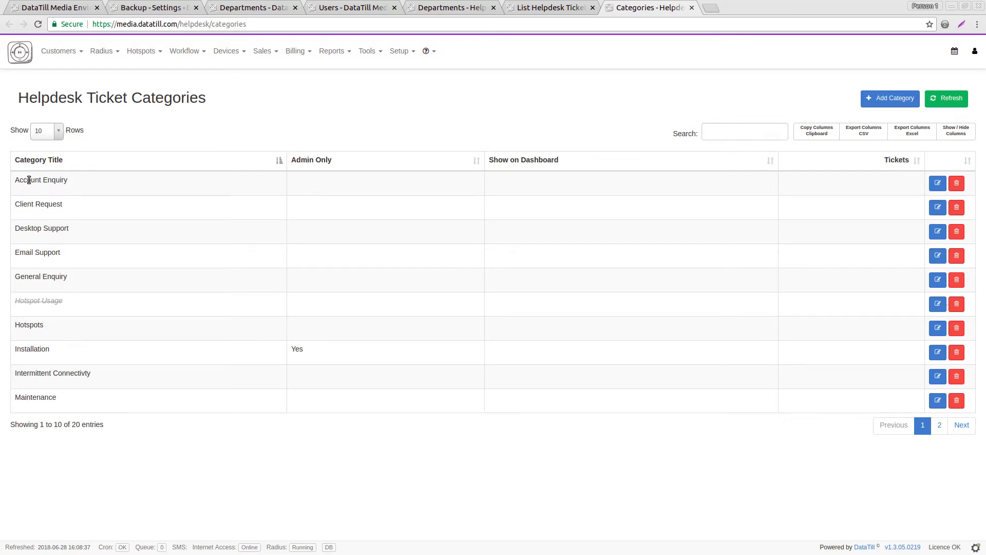
pyautogui.moveTo(28, 179); pyautogui.dragTo(44, 229)
pyautogui.click(78, 221)
pyautogui.click(473, 4)
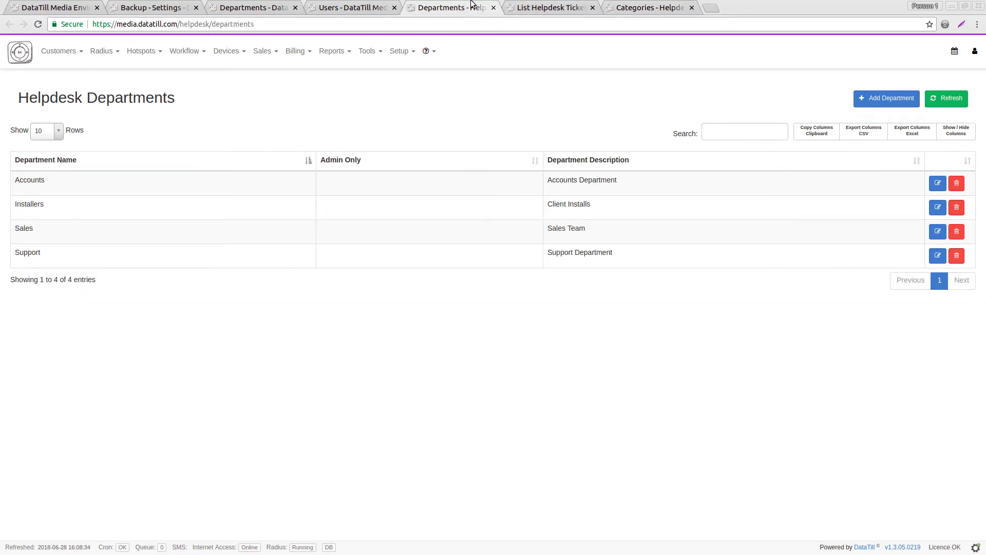
pyautogui.moveTo(87, 96); pyautogui.dragTo(148, 94)
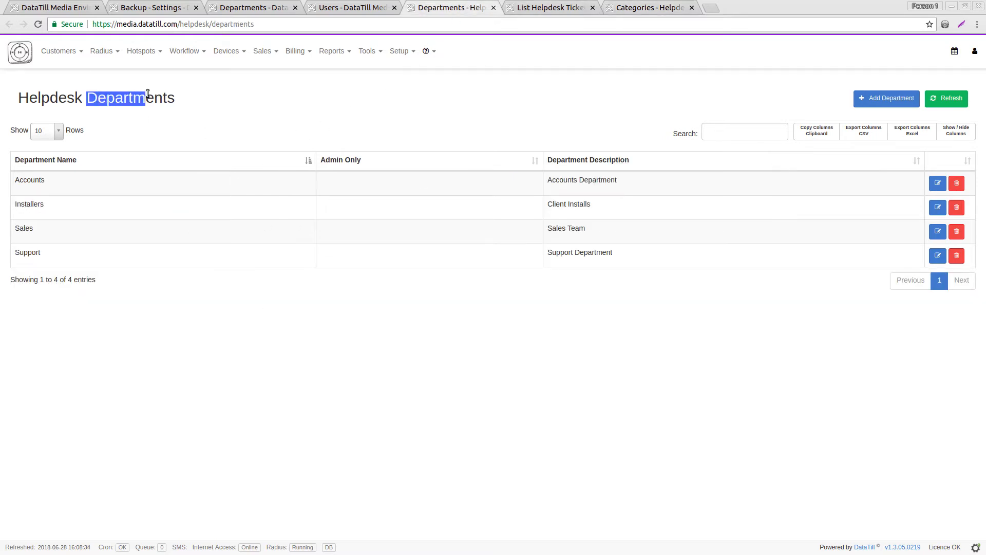
pyautogui.click(353, 221)
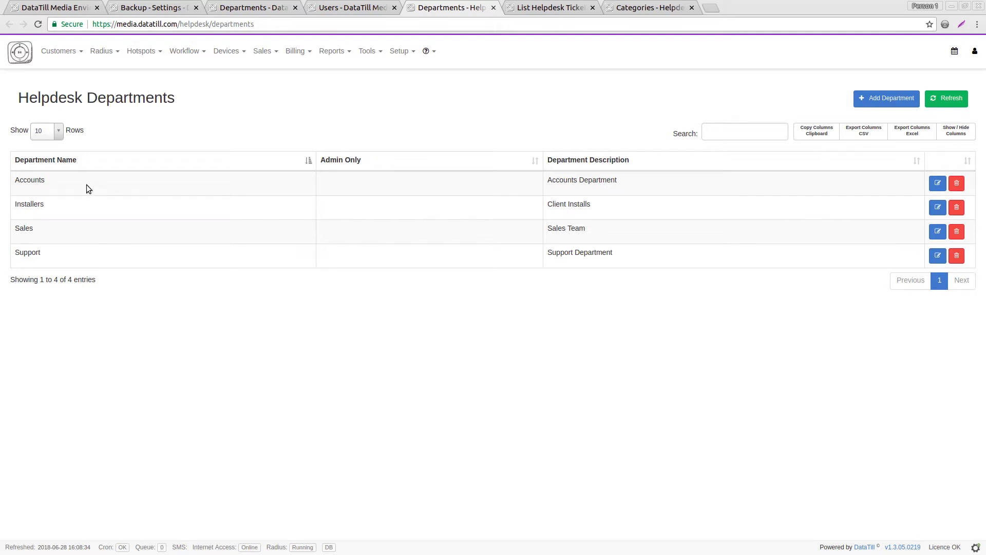
pyautogui.click(937, 184)
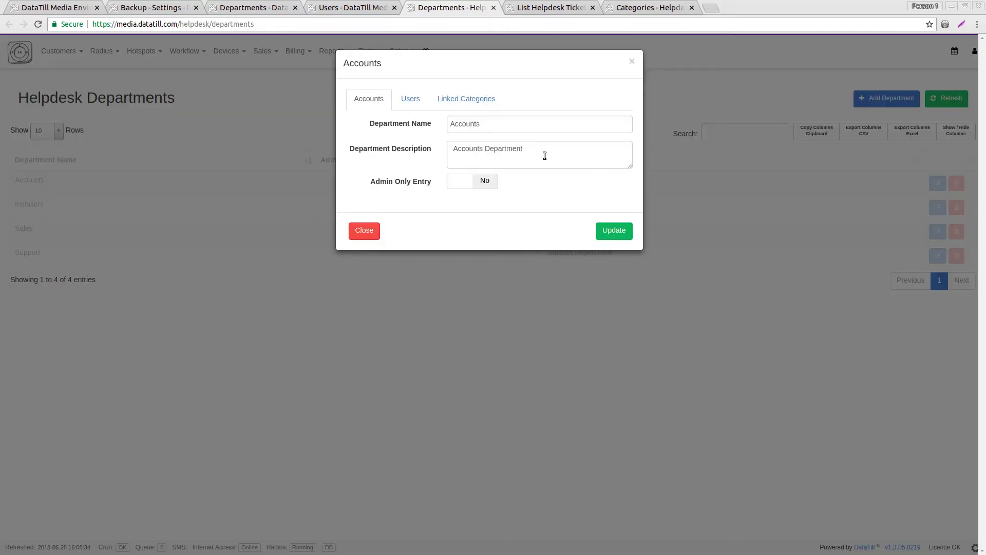
pyautogui.click(455, 103)
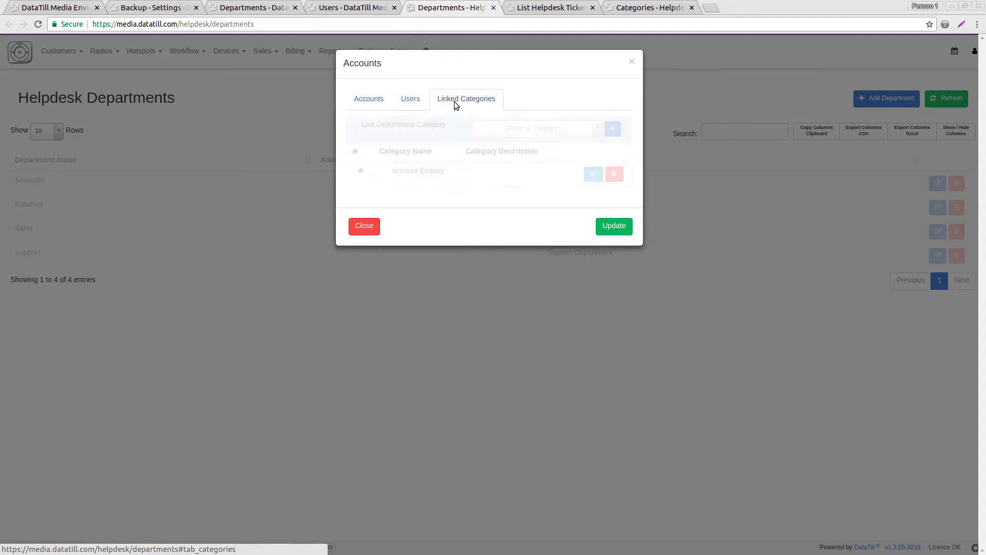
pyautogui.click(514, 127)
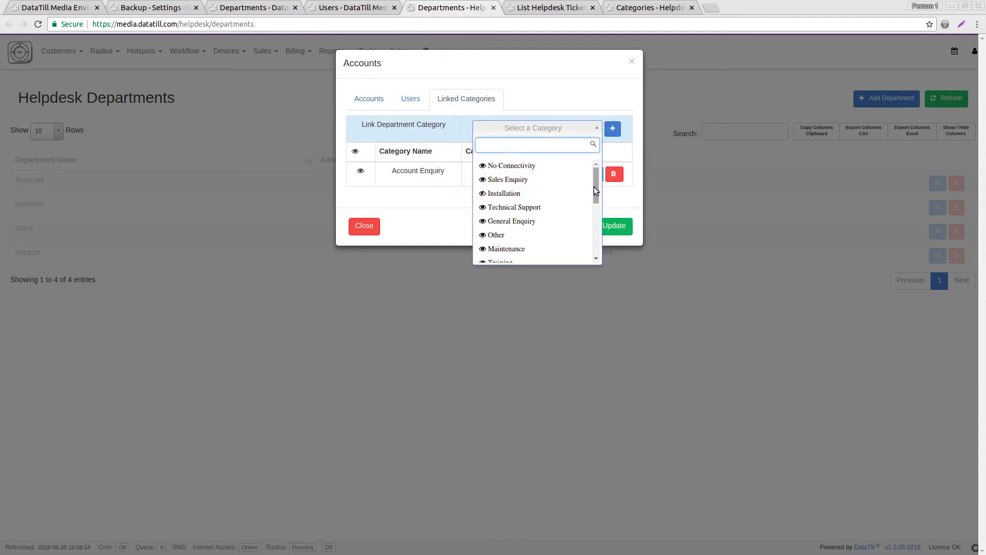
pyautogui.moveTo(594, 186); pyautogui.dragTo(593, 192)
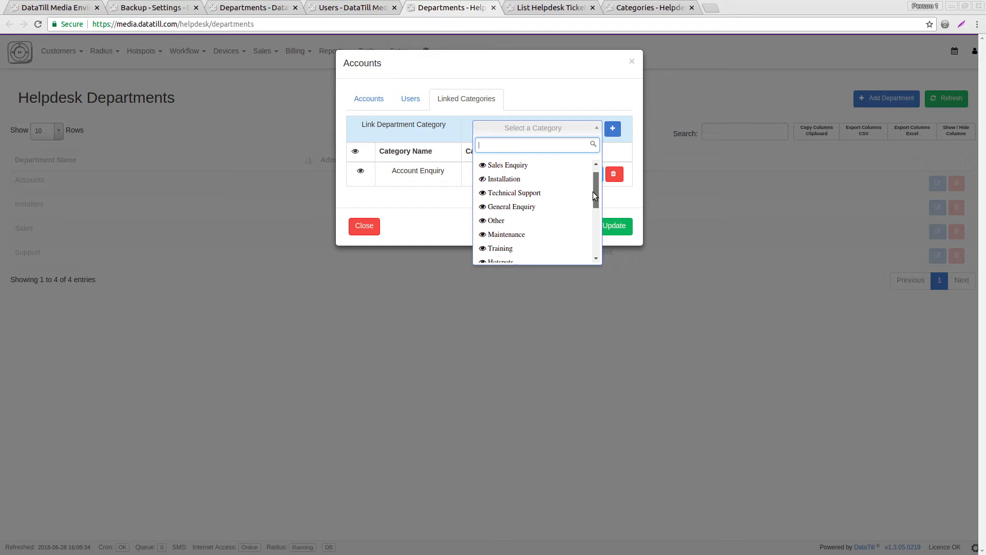
pyautogui.click(589, 100)
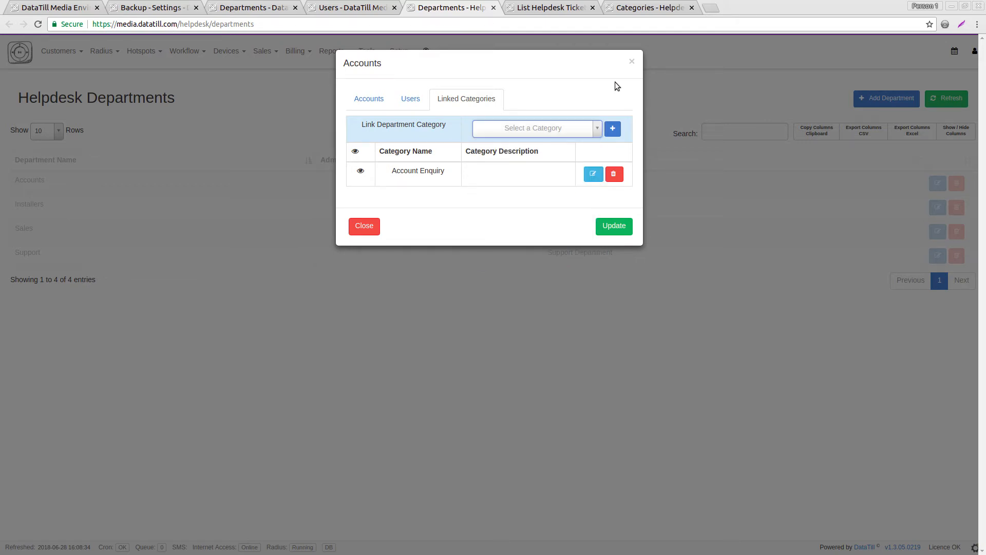
pyautogui.click(632, 62)
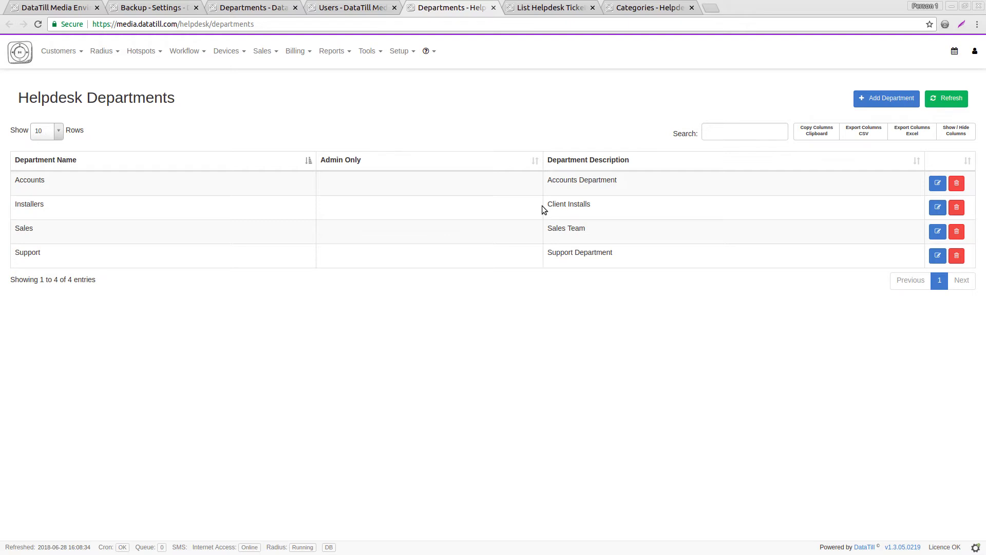
# Move the Ticket Reasons tab after Categories and inspect reason #21 without changing it.
pyautogui.click(546, 7)
pyautogui.moveTo(546, 7); pyautogui.dragTo(649, 7)
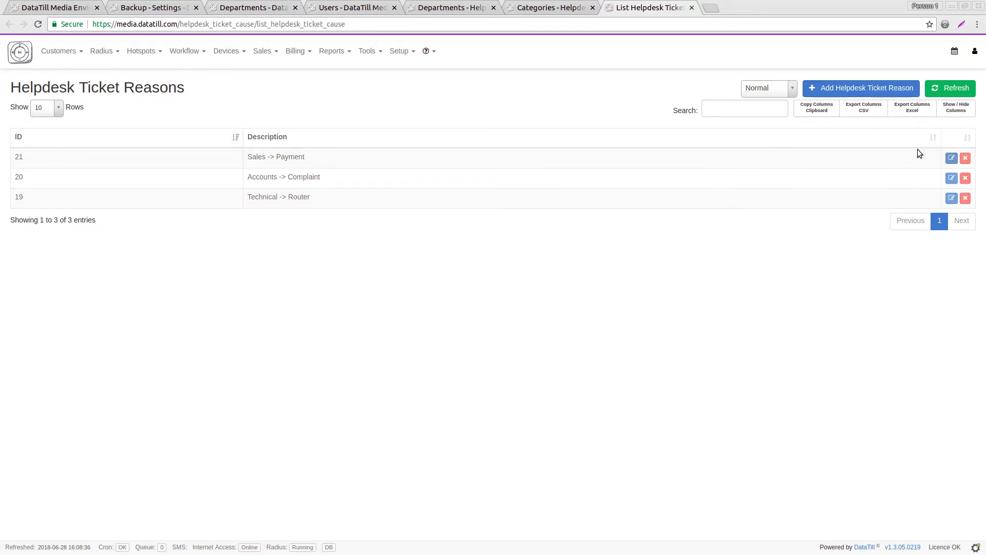
pyautogui.click(951, 157)
pyautogui.click(487, 119)
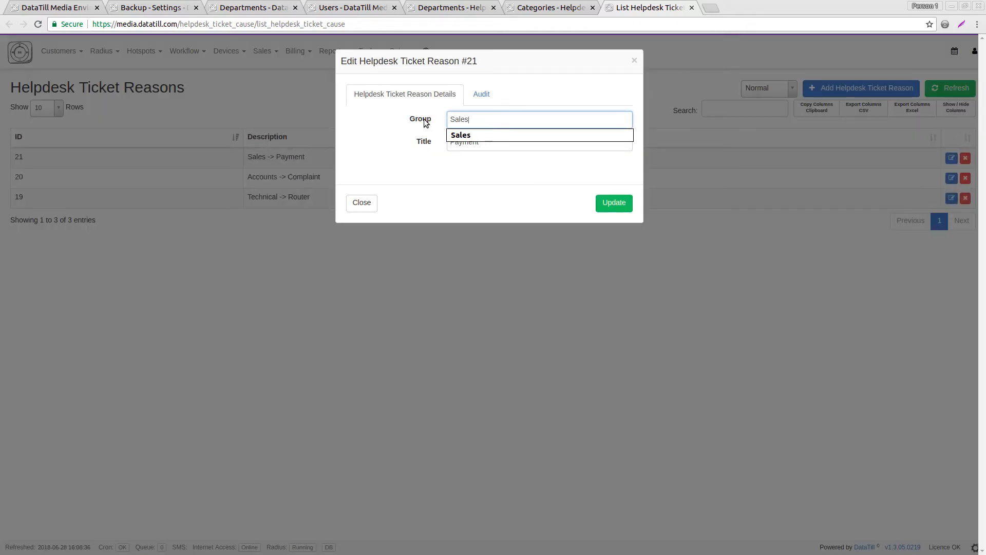
pyautogui.click(452, 142)
pyautogui.click(635, 60)
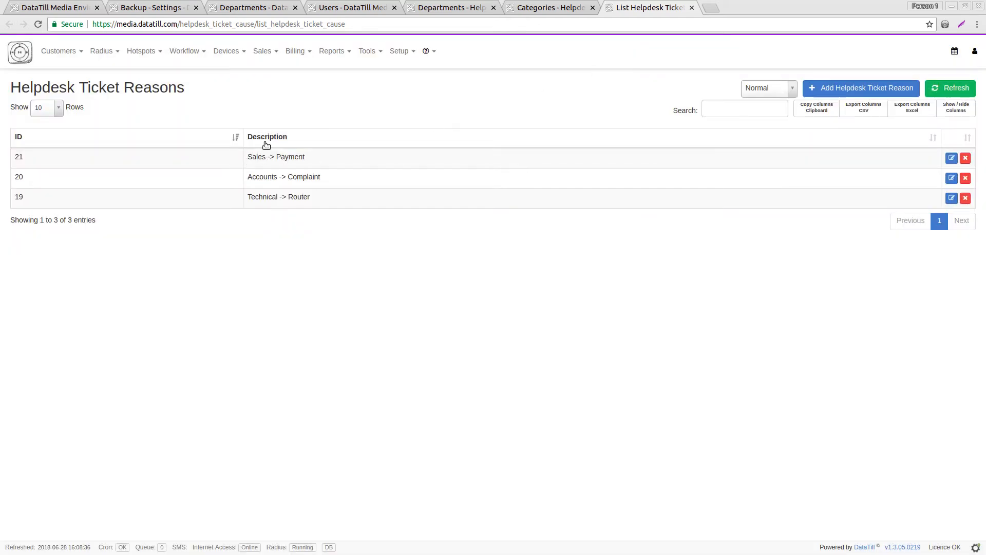
# Review the listed reasons: Sales -> Payment, Accounts -> Complaint and Technical -> Router.
pyautogui.moveTo(121, 87); pyautogui.dragTo(208, 94)
pyautogui.click(207, 93)
pyautogui.moveTo(249, 158); pyautogui.dragTo(321, 177)
pyautogui.doubleClick(249, 177)
pyautogui.moveTo(248, 200); pyautogui.dragTo(309, 197)
# Open System Settings > Mailbox Scraping in a new tab and close the leftover helpdesk tabs.
pyautogui.click(409, 51)
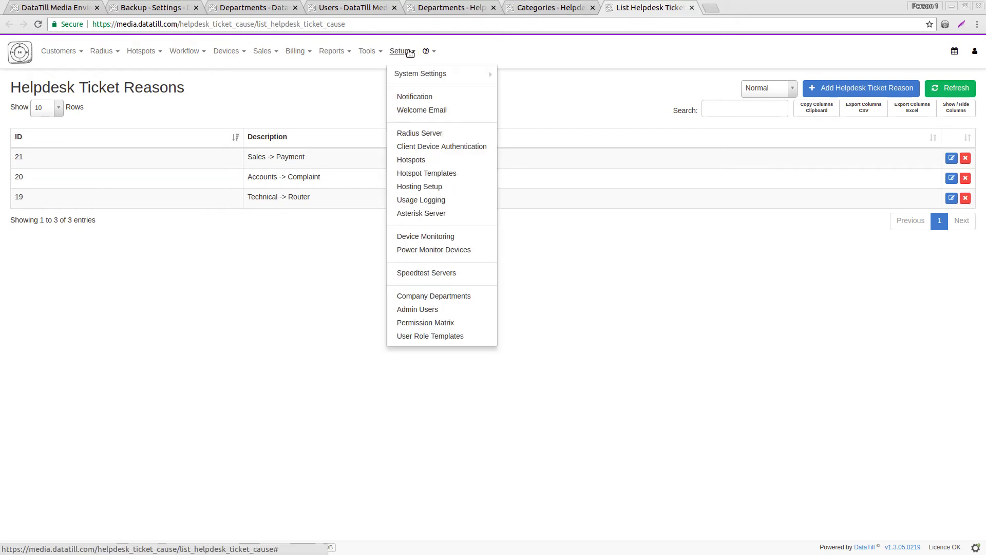
pyautogui.moveTo(418, 72)
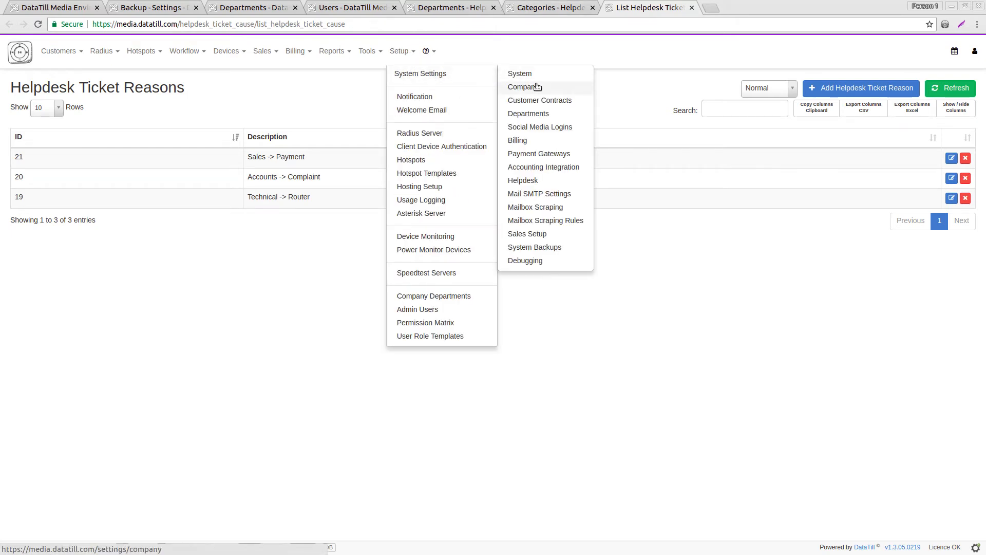
pyautogui.rightClick(536, 211)
pyautogui.click(565, 217)
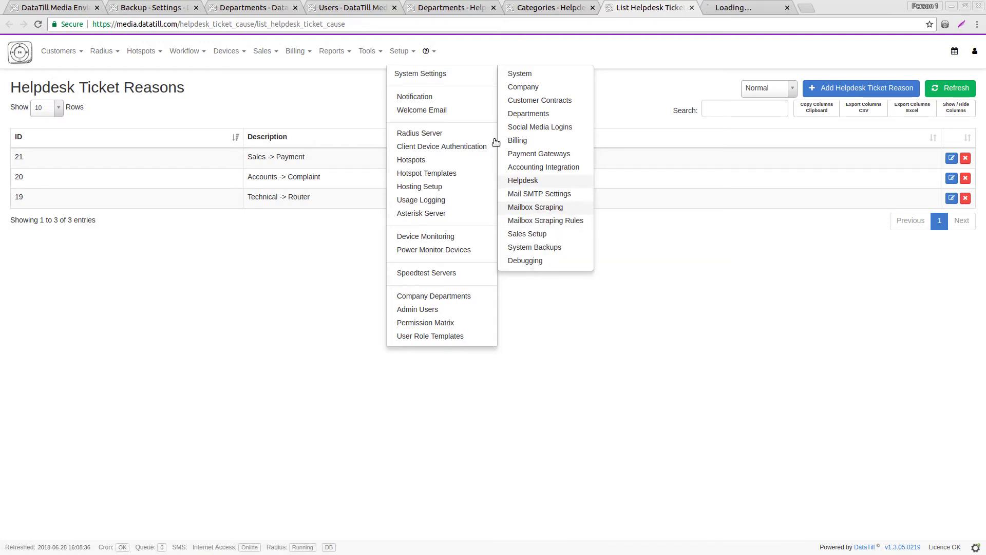
pyautogui.click(389, 6)
pyautogui.hotkey('ctrl', 'w')
pyautogui.hotkey('ctrl', 'w')
pyautogui.hotkey('ctrl', 'w')
pyautogui.hotkey('ctrl', 'w')
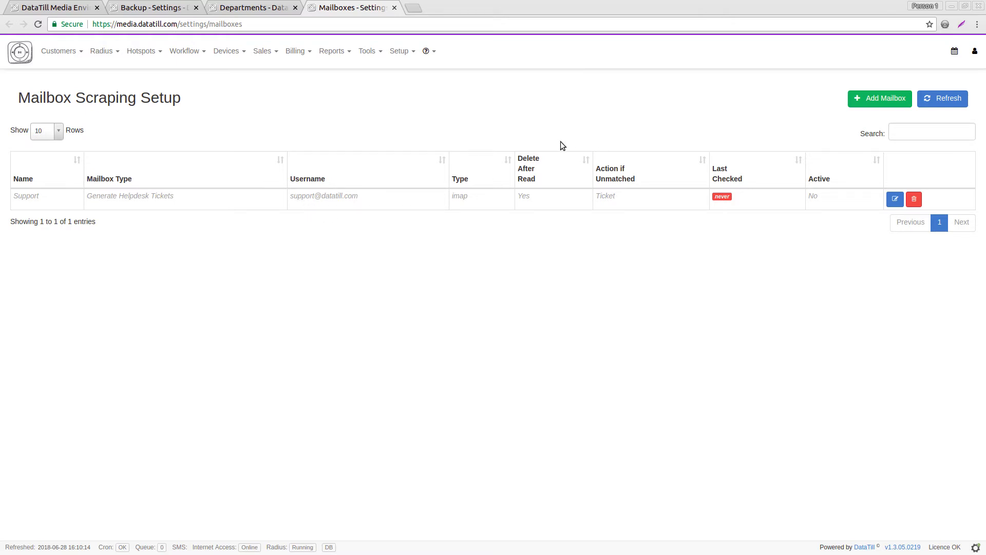
# Edit the Support row on the Mailbox Scraping Setup page.
pyautogui.click(895, 199)
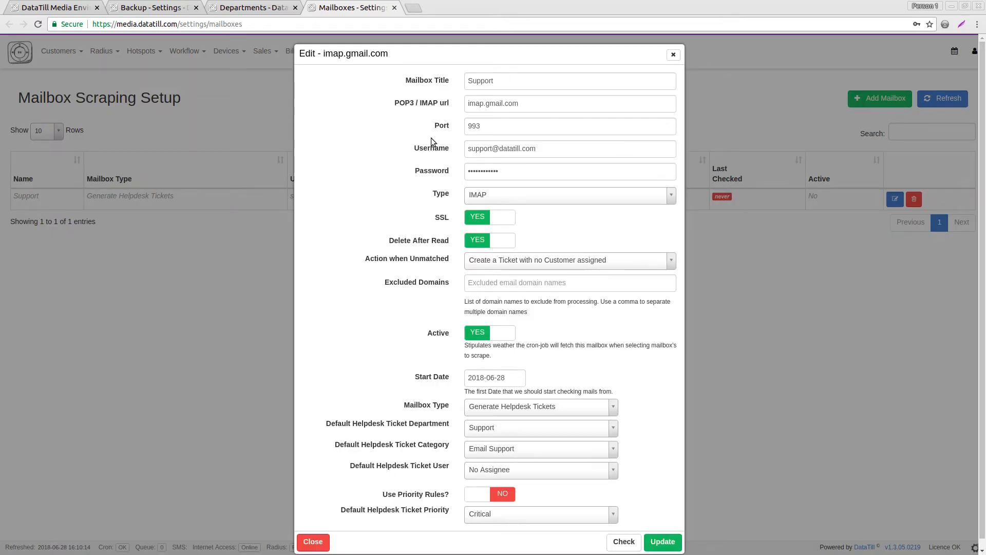
# Review the Support mailbox fields, dismiss the suggested title, and expand the Action when Unmatched options.
pyautogui.click(498, 80)
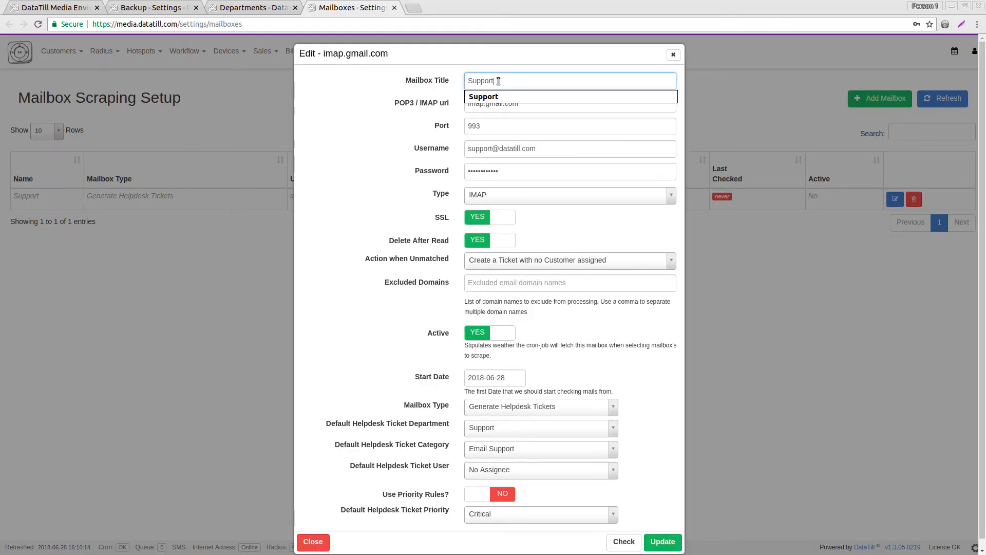
pyautogui.click(387, 96)
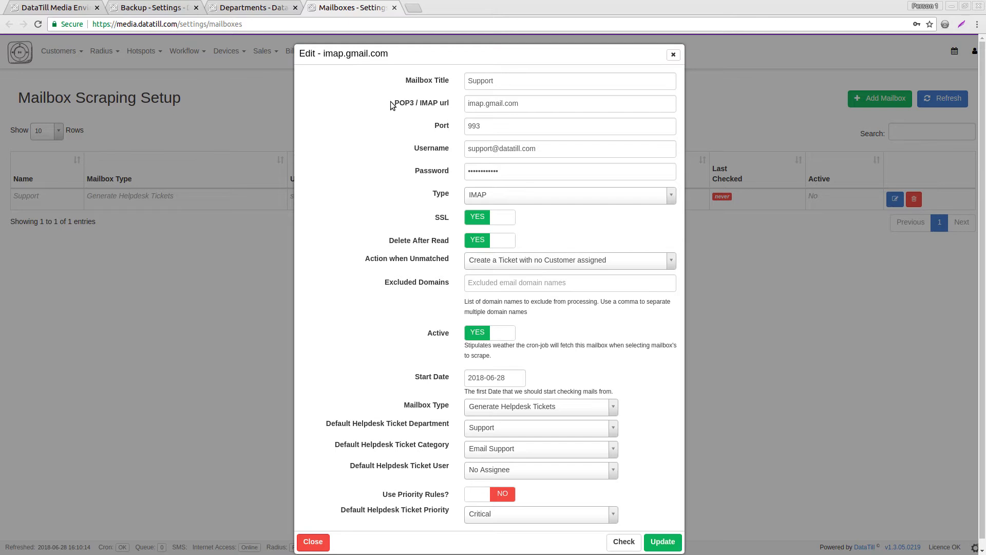
pyautogui.moveTo(395, 102); pyautogui.dragTo(444, 128)
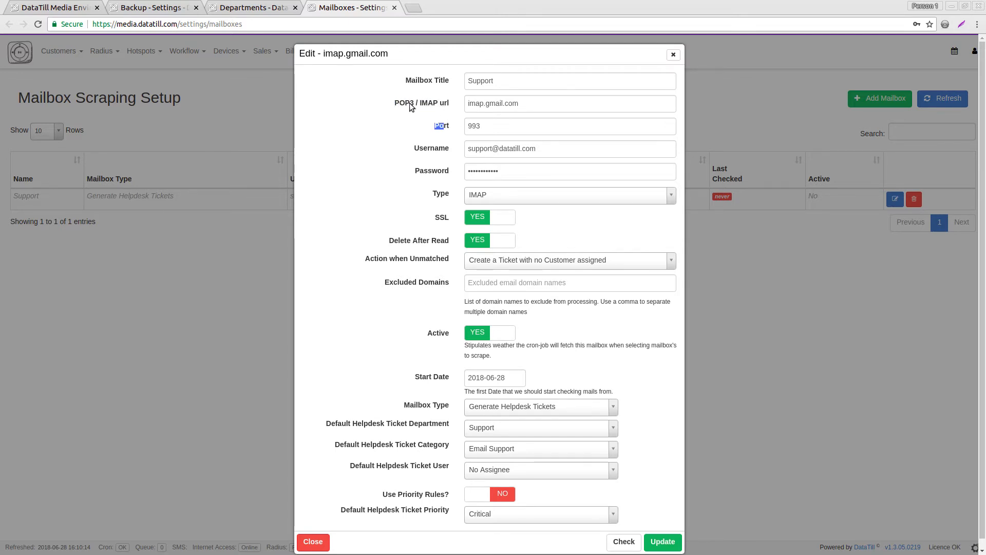
pyautogui.click(425, 150)
pyautogui.moveTo(370, 259); pyautogui.dragTo(449, 262)
pyautogui.click(449, 262)
pyautogui.click(539, 259)
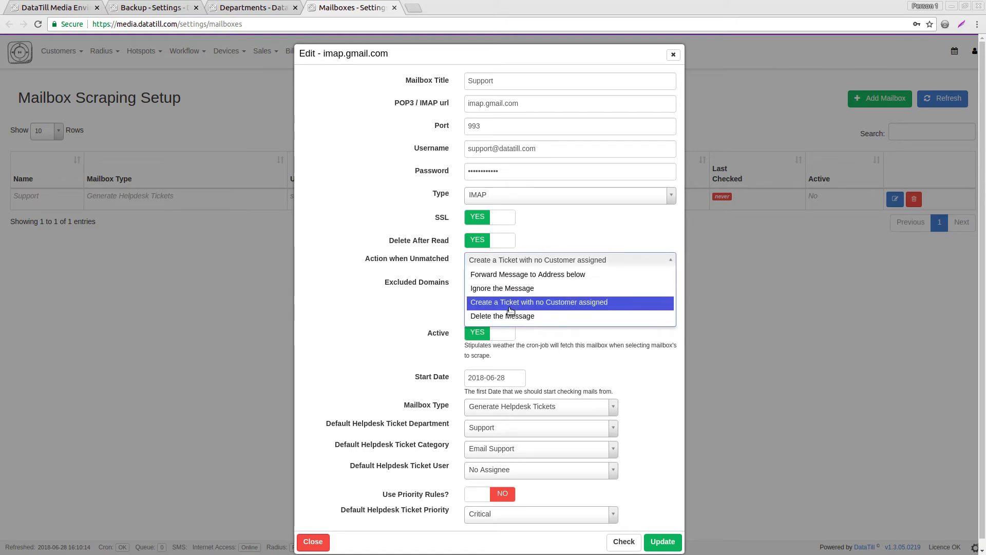
# Keep unmatched mail creating unassigned tickets, set Active to NO, and keep Generate Helpdesk Tickets type.
pyautogui.click(578, 304)
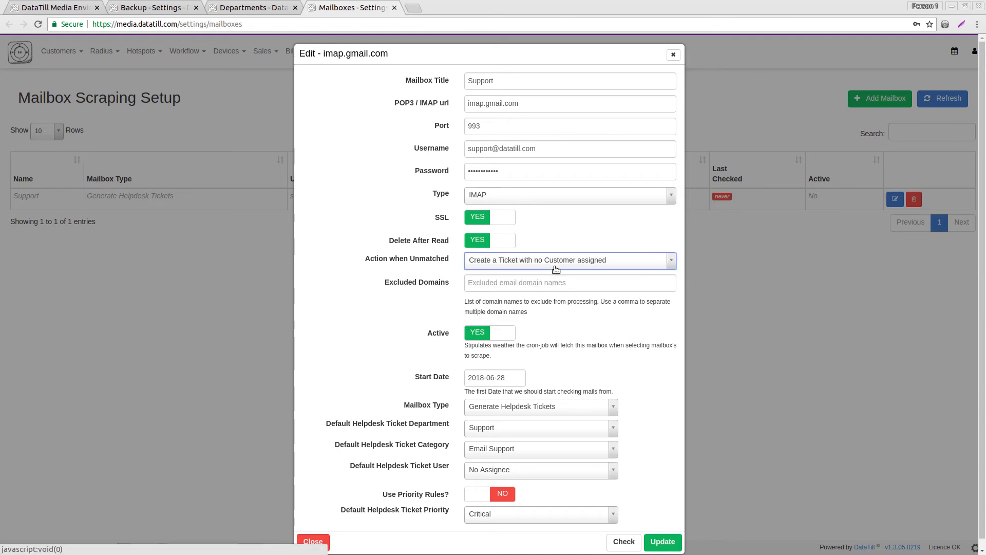
pyautogui.click(511, 409)
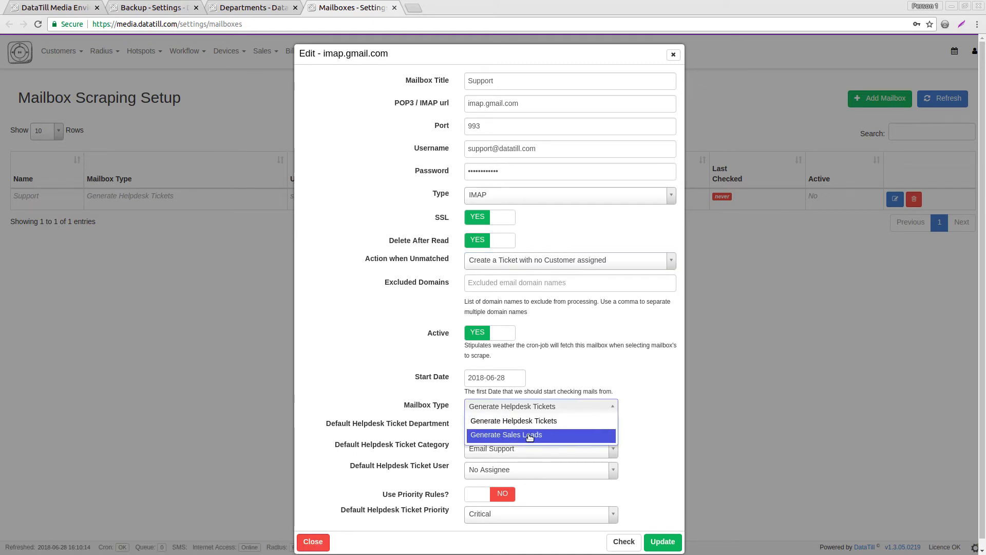
pyautogui.click(513, 421)
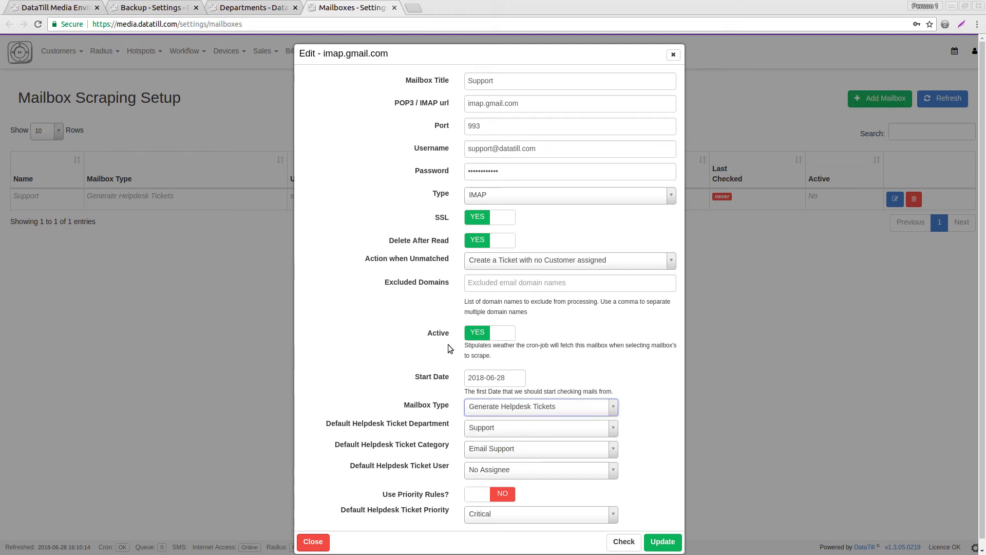
pyautogui.click(479, 332)
pyautogui.scroll(-1, 532, 333)
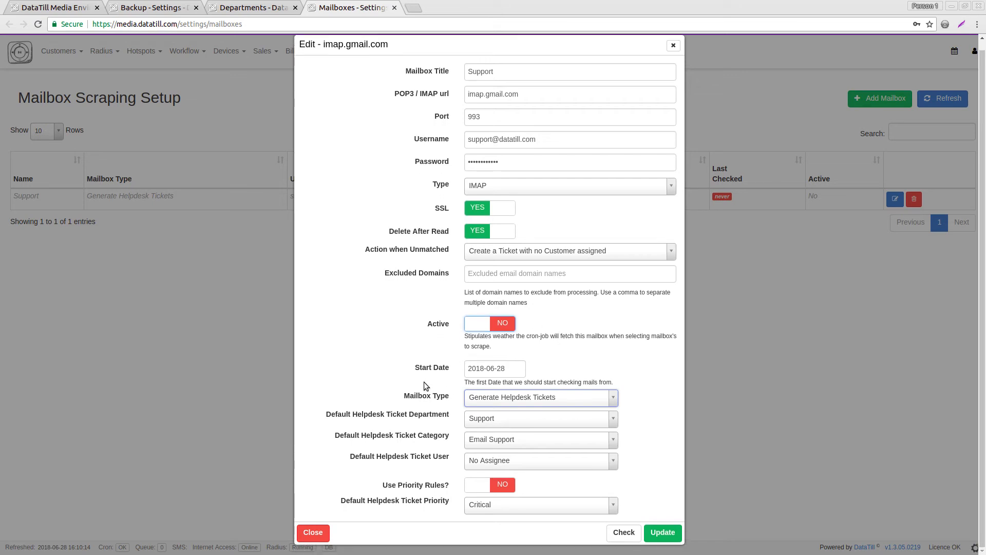
pyautogui.click(498, 400)
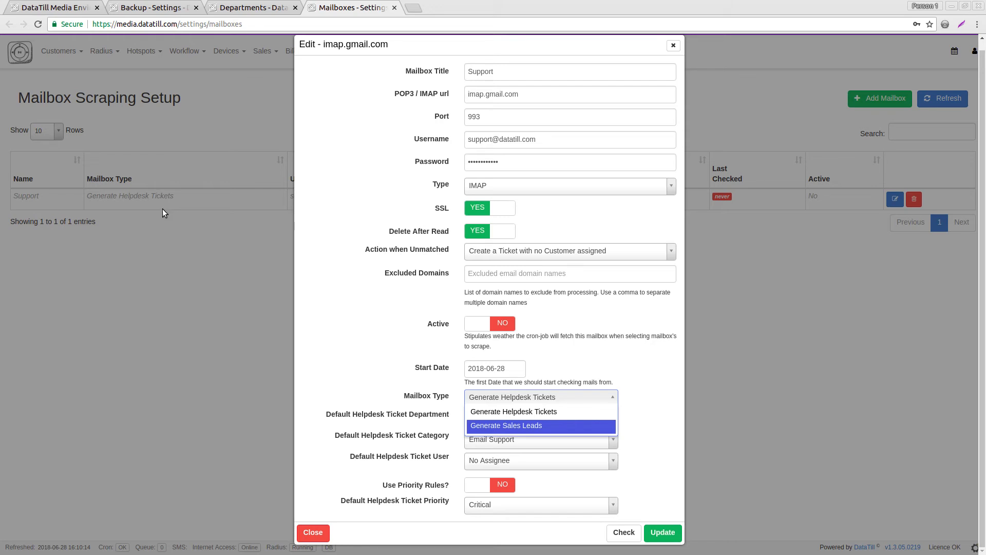
pyautogui.click(362, 319)
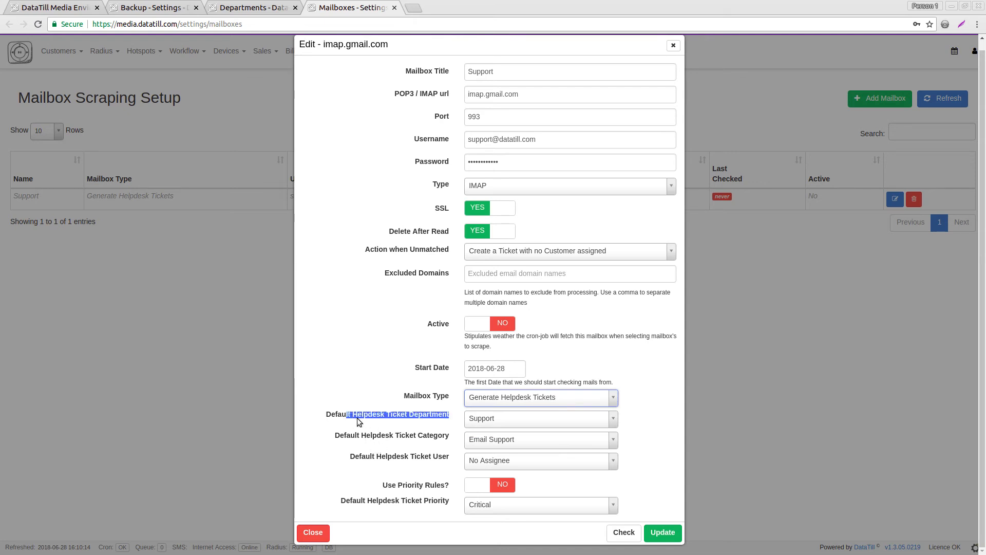
# Browse the default department, category and user options, leaving Support, Email Support and No Assignee.
pyautogui.click(486, 422)
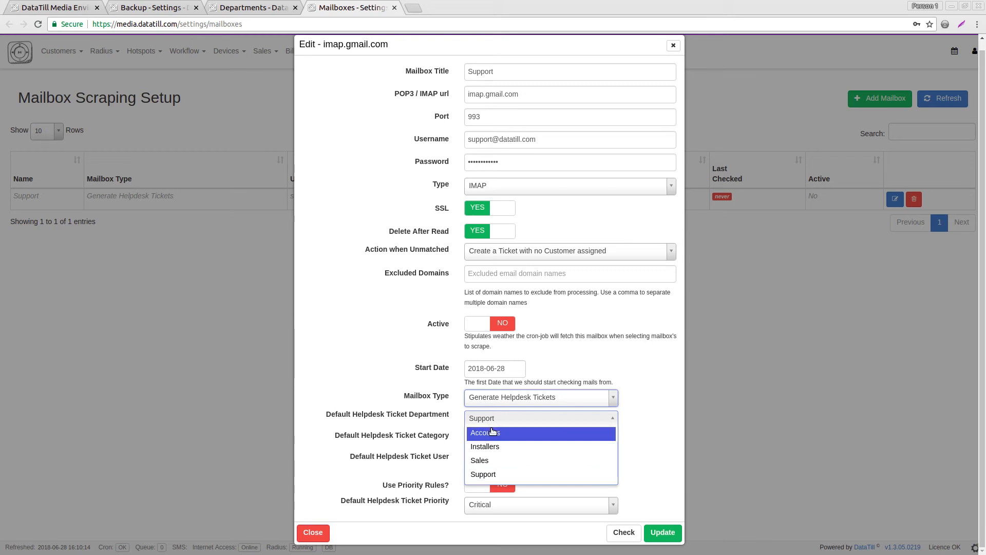
pyautogui.click(417, 383)
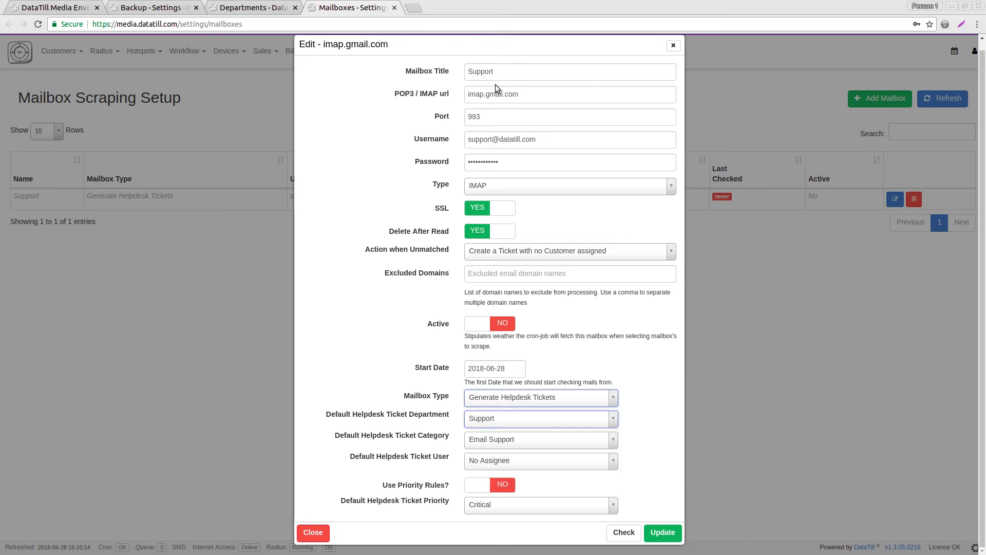
pyautogui.moveTo(498, 73); pyautogui.dragTo(465, 74)
pyautogui.click(438, 96)
pyautogui.click(488, 419)
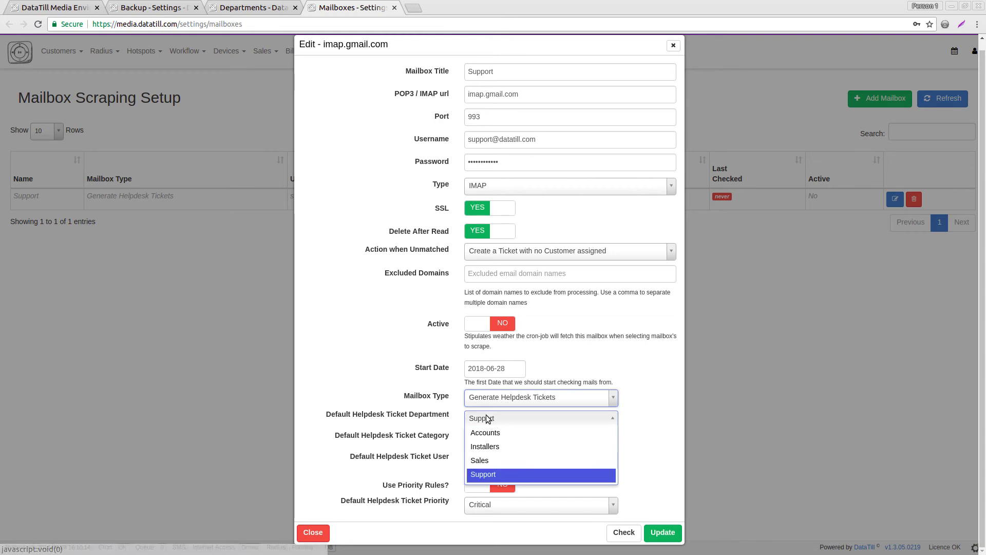
pyautogui.click(478, 475)
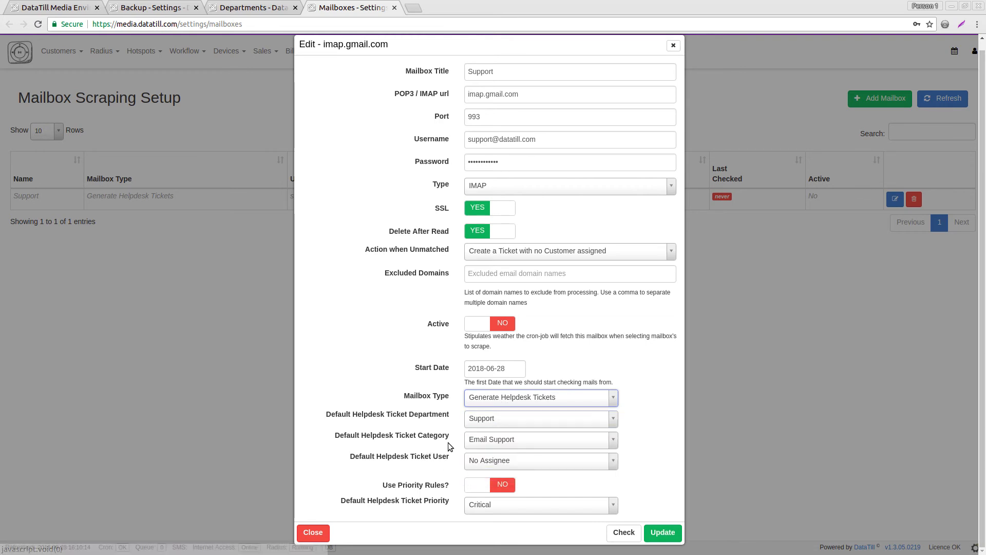
pyautogui.click(480, 443)
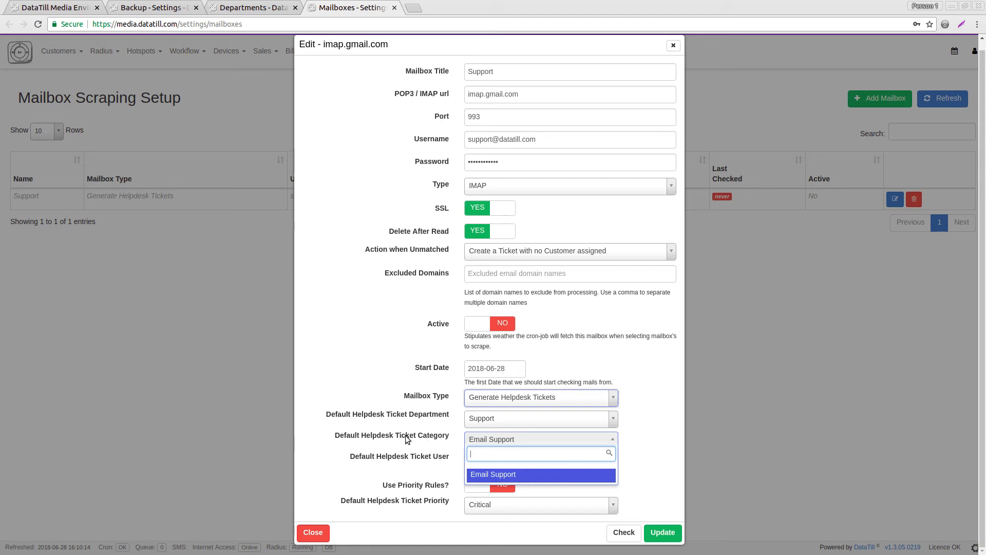
pyautogui.click(482, 479)
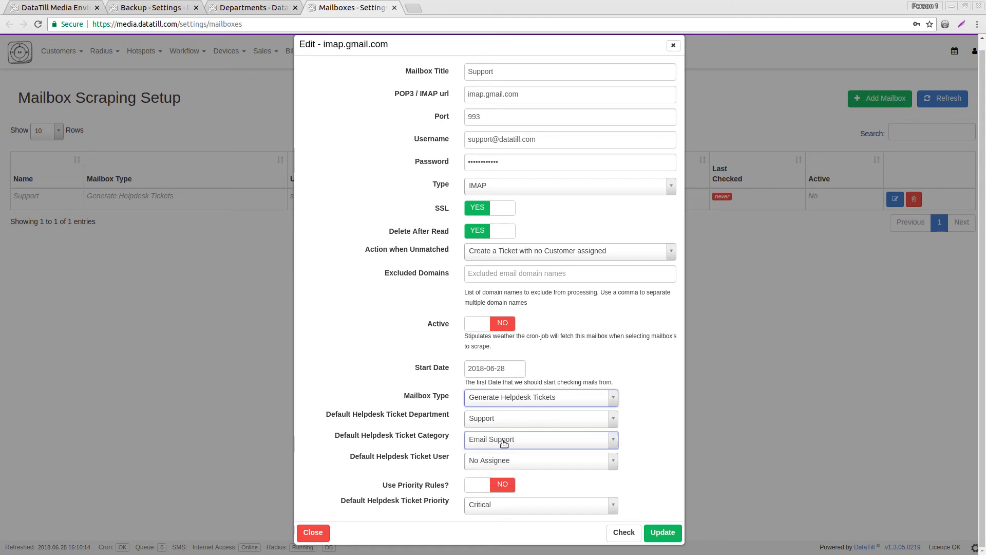
pyautogui.click(469, 463)
pyautogui.click(468, 463)
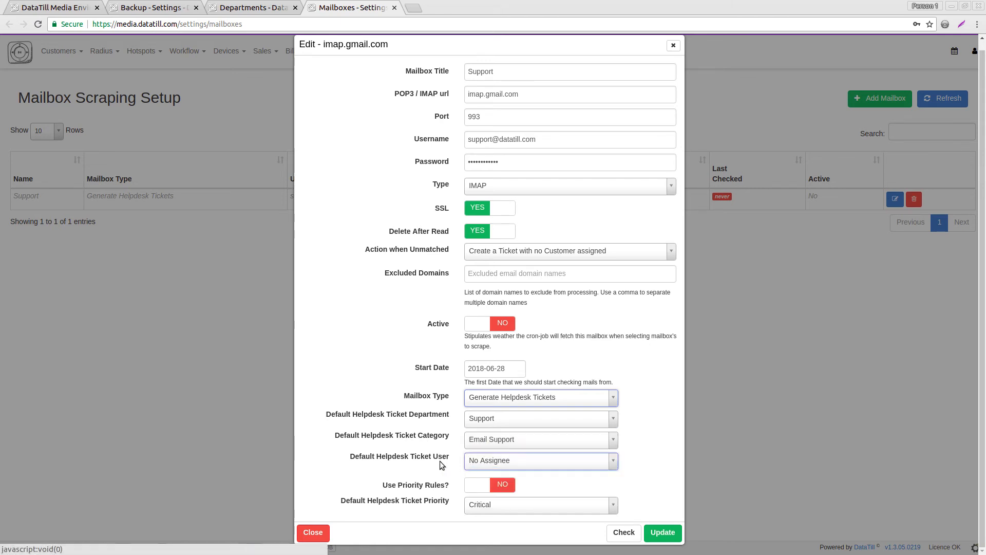
pyautogui.moveTo(439, 458)
pyautogui.mouseDown()
pyautogui.moveTo(394, 455)
pyautogui.moveTo(430, 455)
pyautogui.mouseUp()
pyautogui.click(384, 455)
pyautogui.click(432, 458)
# Default new tickets to the Accounts department and a chosen staff member as assignee.
pyautogui.click(501, 420)
pyautogui.click(493, 432)
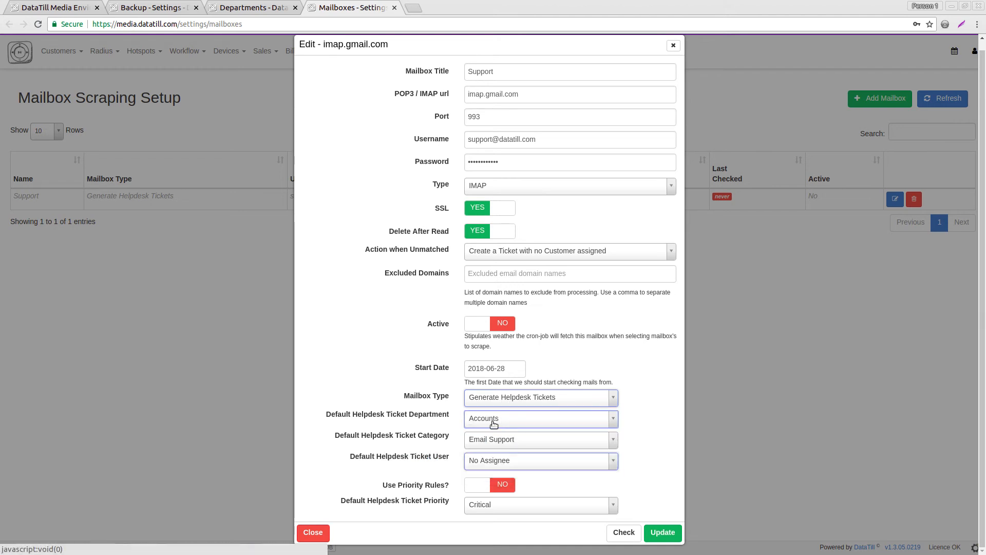
pyautogui.click(502, 463)
pyautogui.click(501, 509)
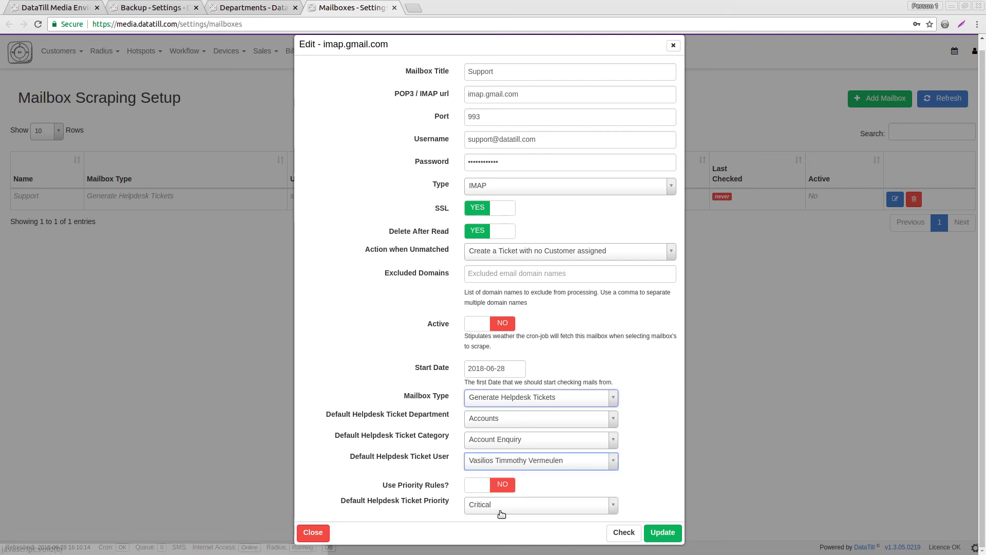
pyautogui.moveTo(386, 454); pyautogui.dragTo(421, 456)
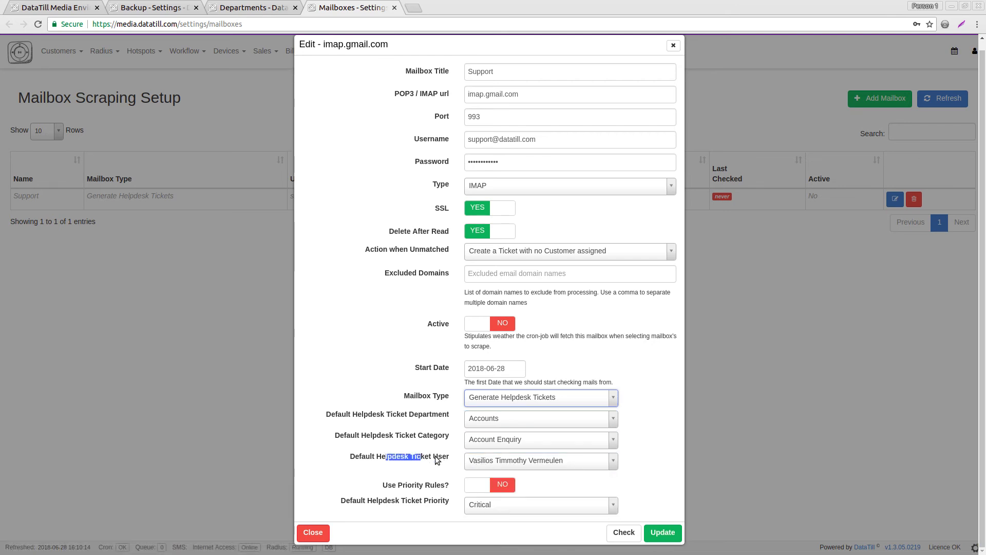
pyautogui.click(434, 455)
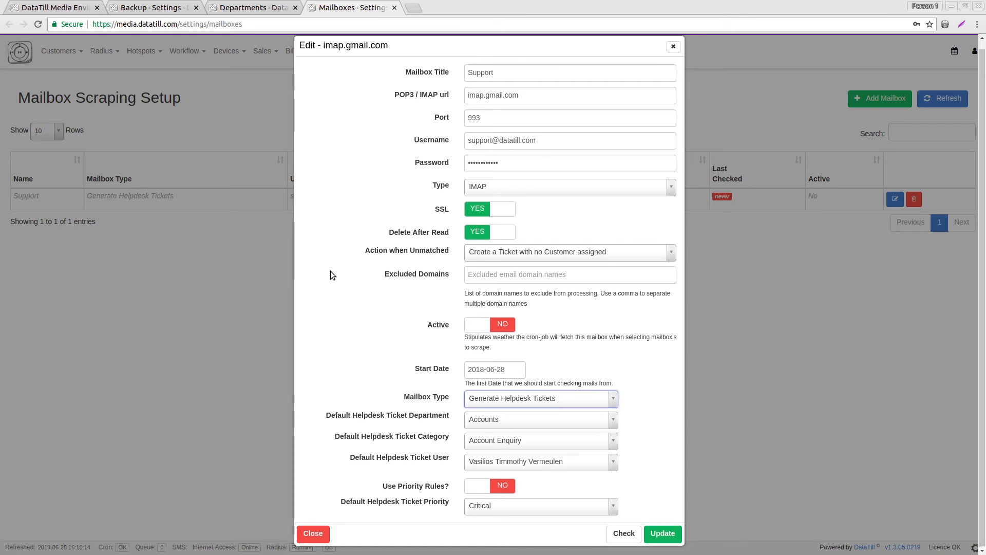
# Run the Support mailbox connection check and read the full connection log.
pyautogui.click(623, 532)
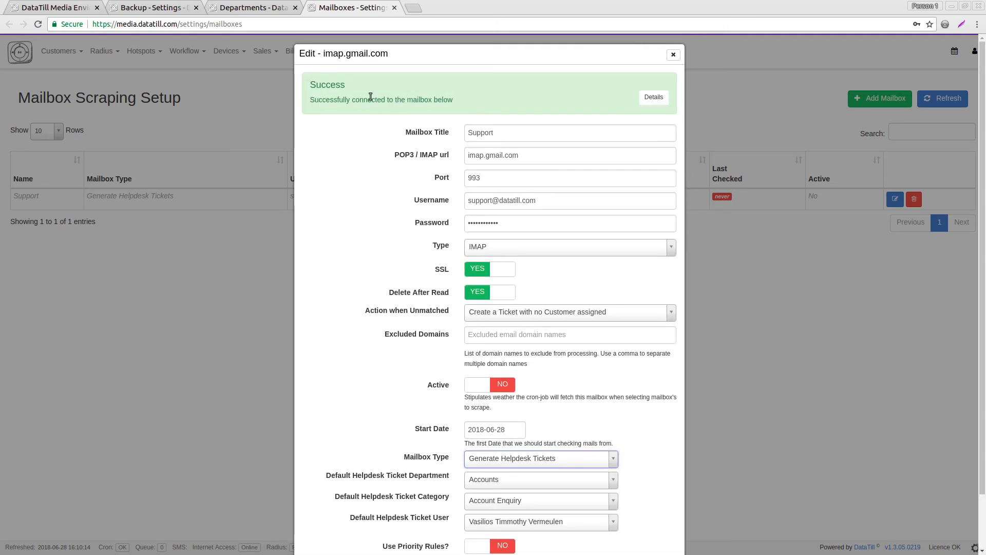
pyautogui.moveTo(331, 85); pyautogui.dragTo(454, 94)
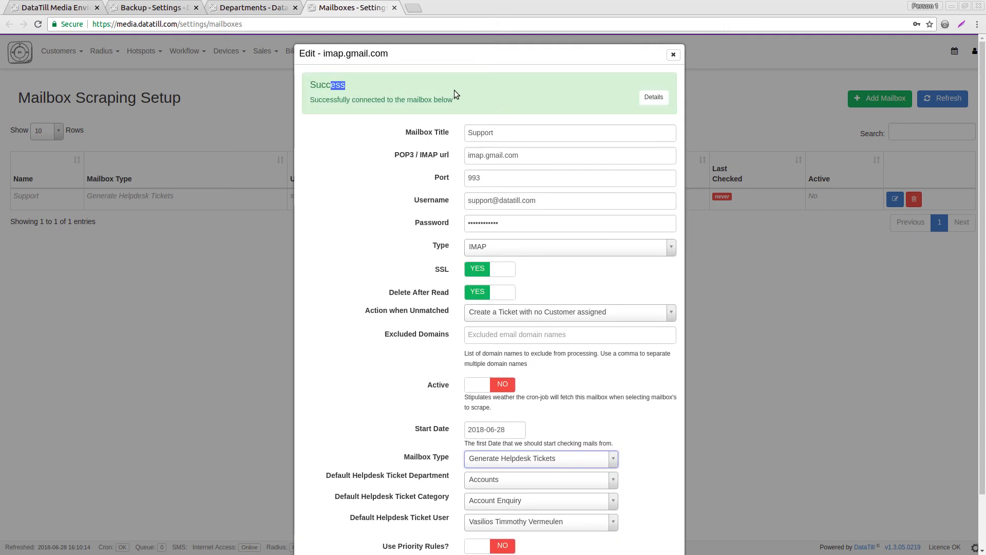
pyautogui.click(652, 97)
pyautogui.moveTo(549, 365); pyautogui.dragTo(463, 366)
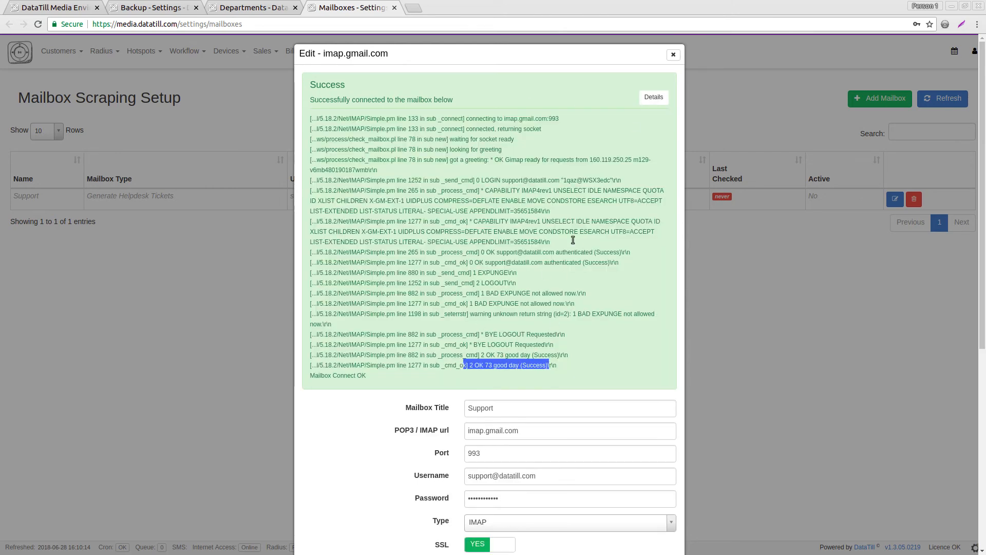
pyautogui.click(646, 99)
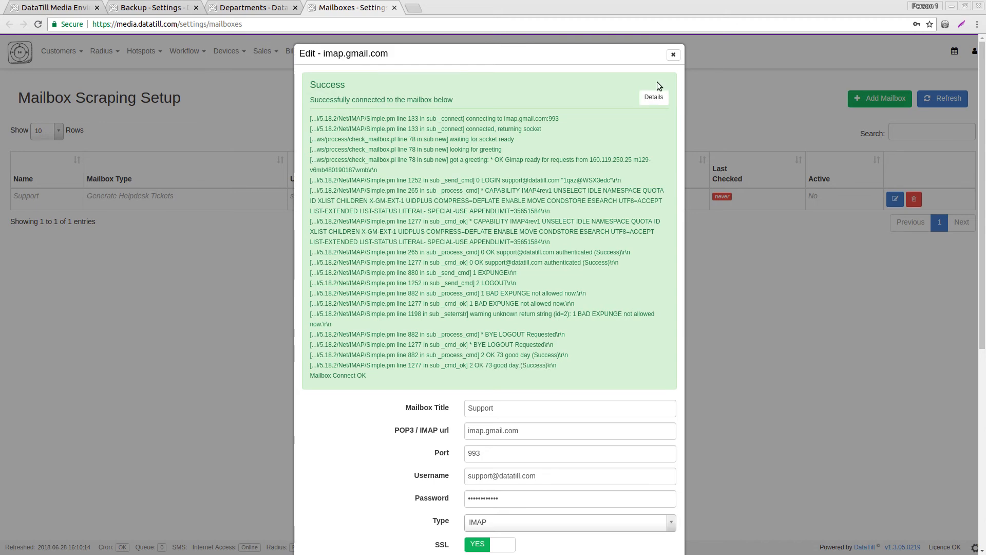
pyautogui.scroll(-5, 453, 408)
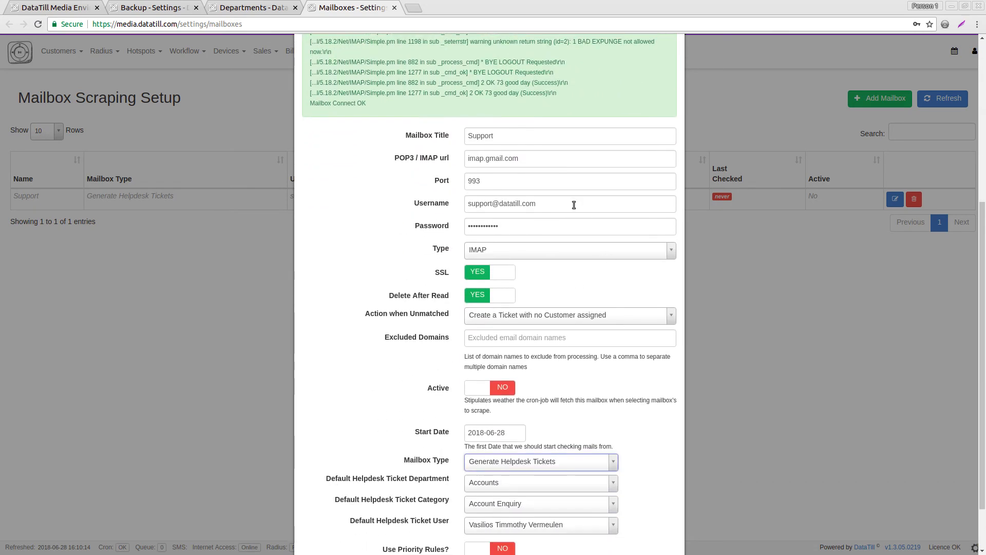
pyautogui.scroll(-1, 400, 276)
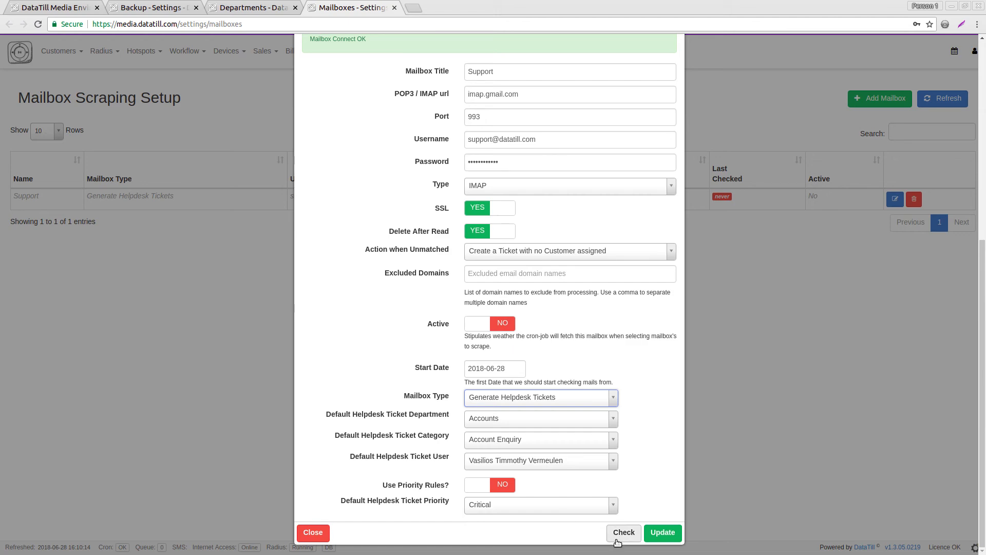
pyautogui.scroll(3, 545, 371)
pyautogui.scroll(-3, 546, 371)
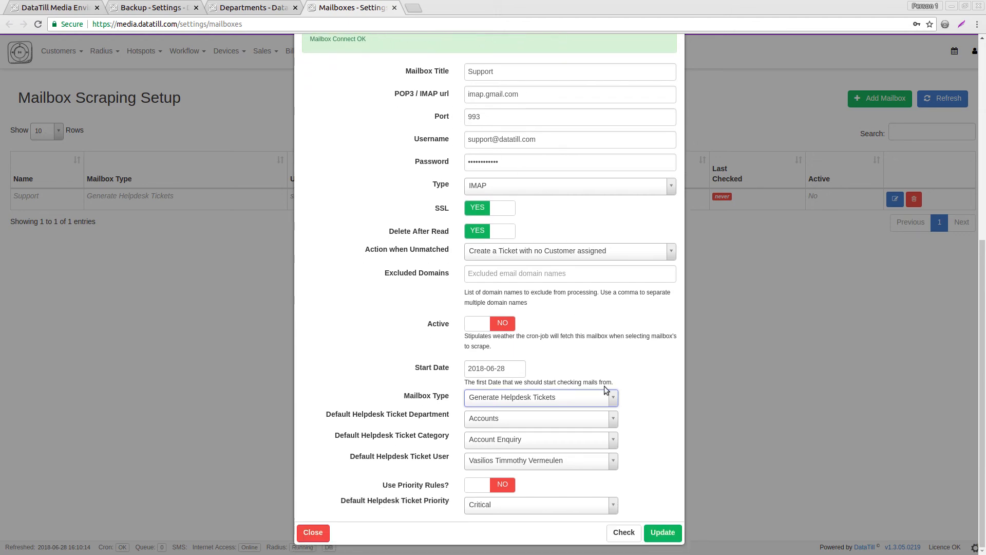
pyautogui.scroll(4, 705, 144)
pyautogui.scroll(3, 677, 67)
# Close the mailbox form and open Mailbox Scraping Rules in a new tab.
pyautogui.click(676, 61)
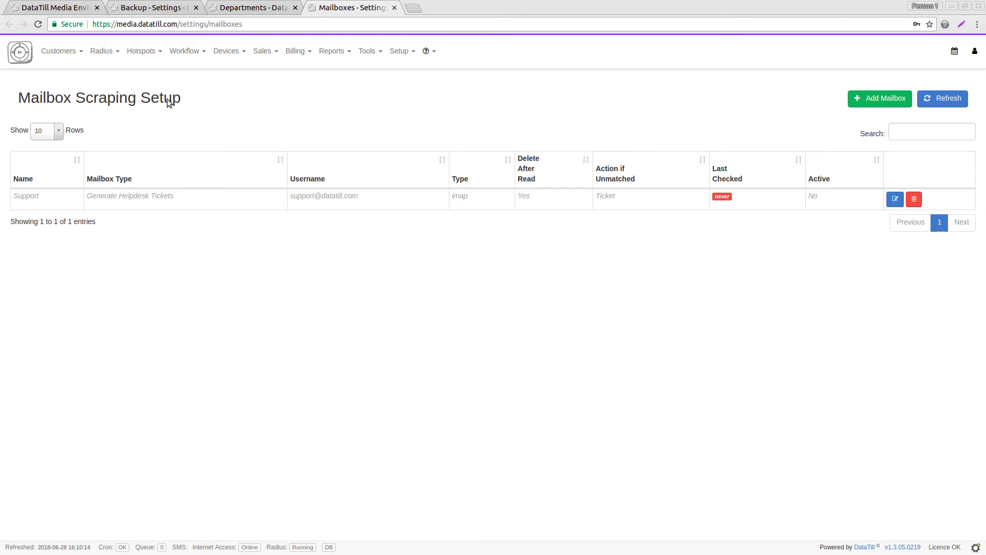
pyautogui.click(400, 51)
pyautogui.moveTo(395, 77)
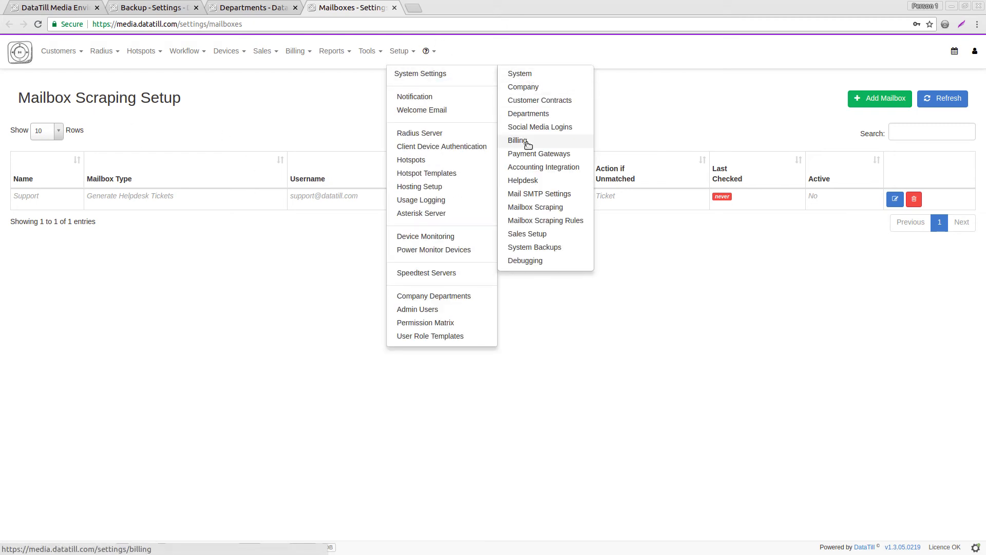
pyautogui.rightClick(533, 222)
pyautogui.click(565, 230)
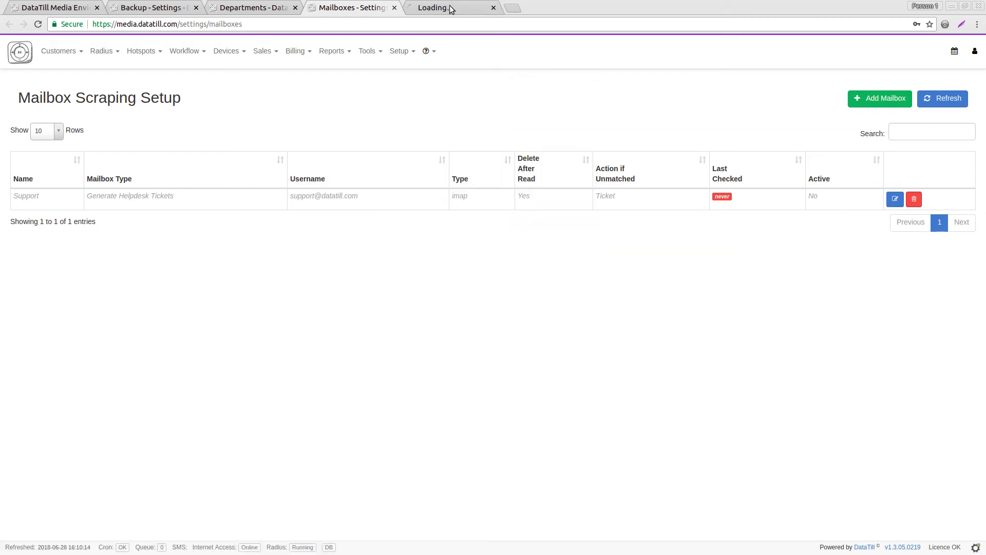
pyautogui.click(457, 8)
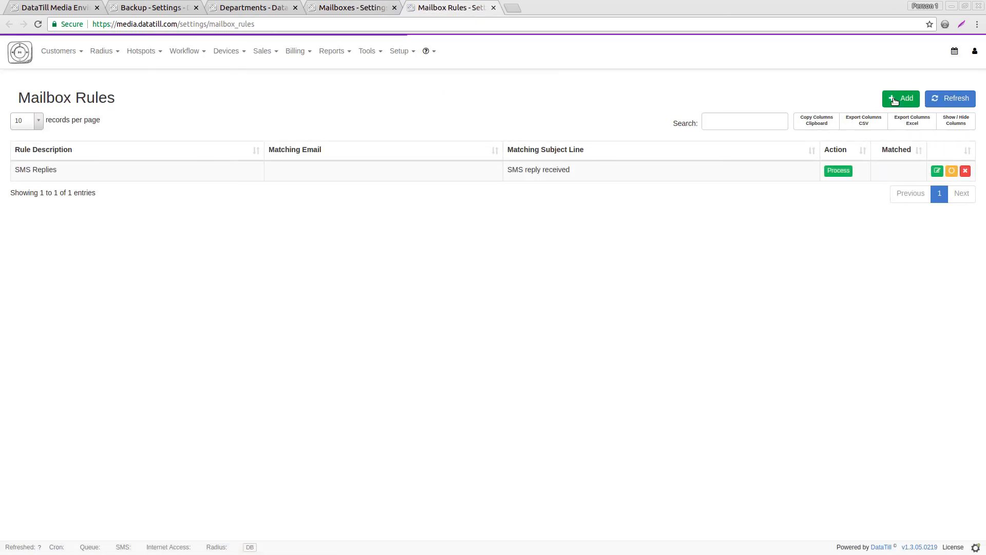
pyautogui.click(900, 99)
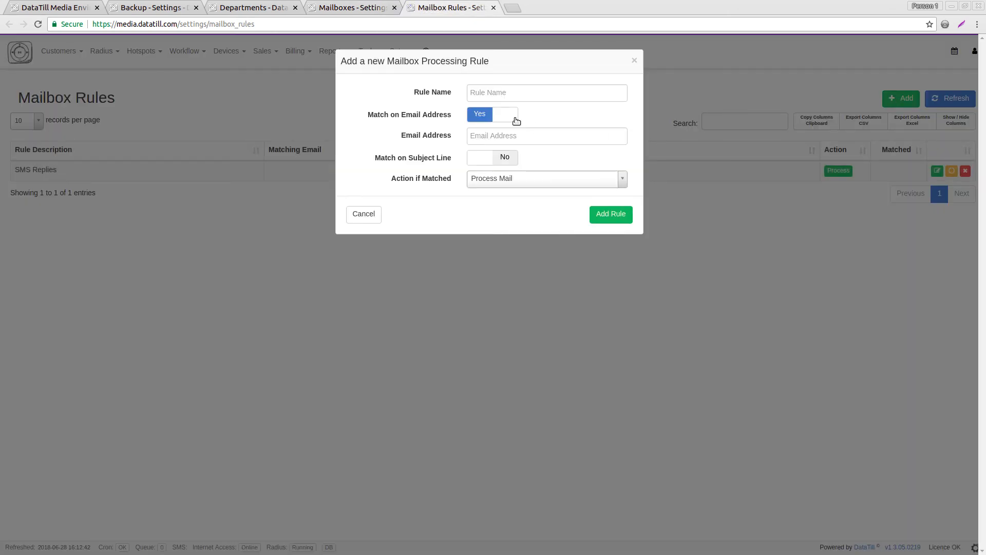
pyautogui.click(506, 93)
pyautogui.click(445, 102)
pyautogui.click(485, 184)
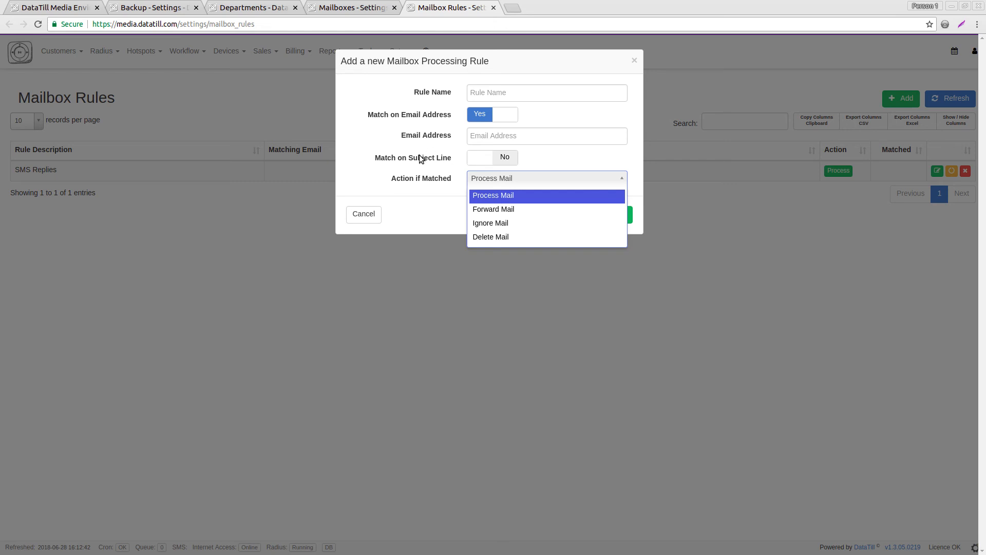
pyautogui.click(445, 191)
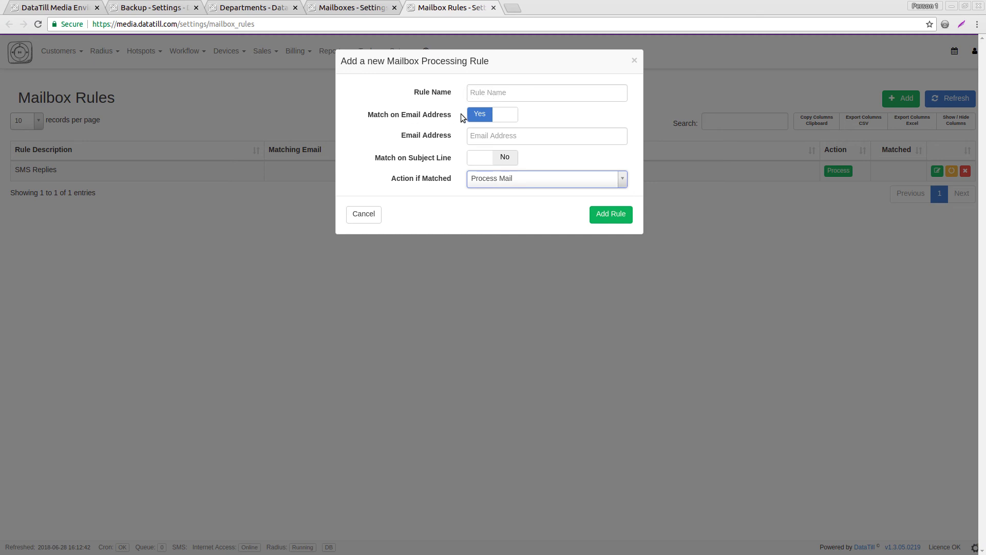
pyautogui.click(635, 62)
pyautogui.click(400, 51)
pyautogui.moveTo(410, 73)
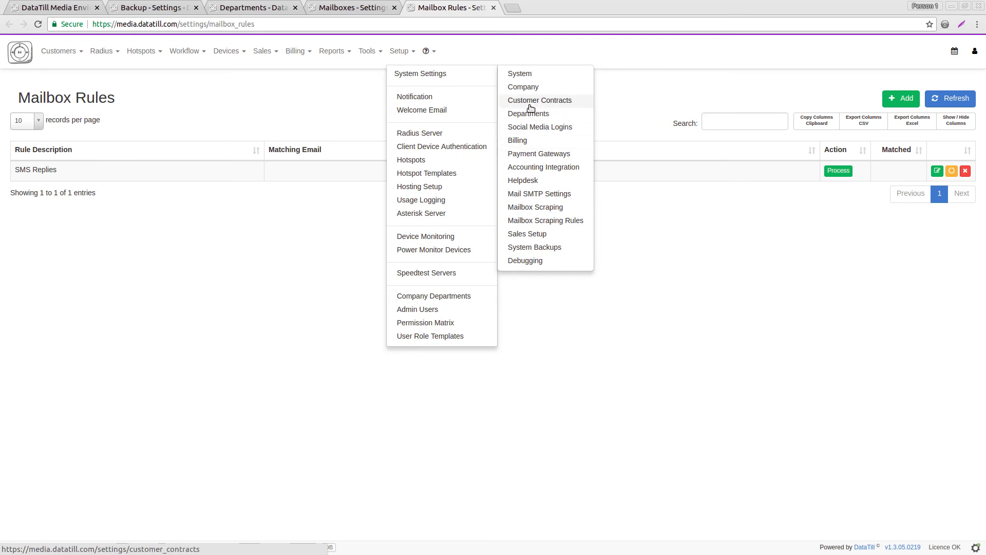
pyautogui.click(480, 57)
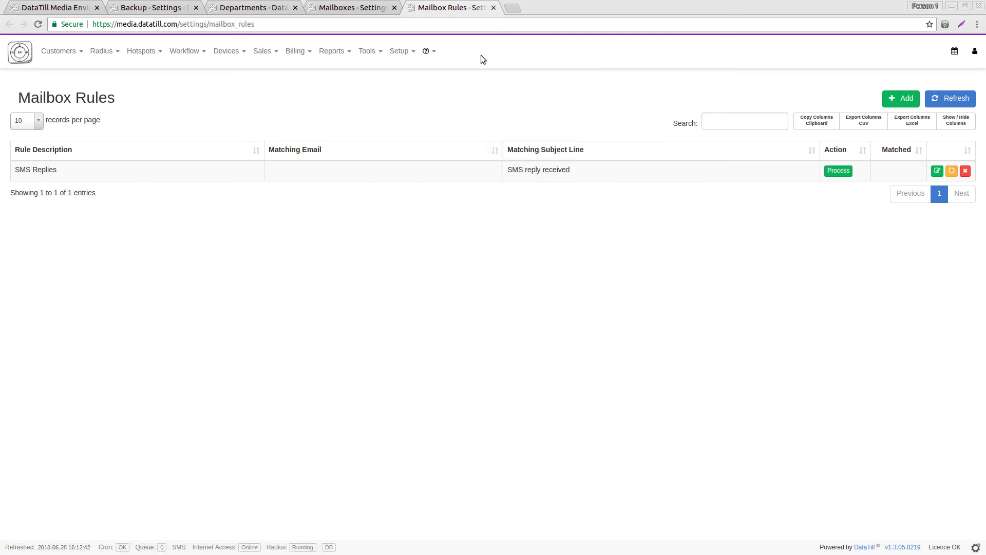